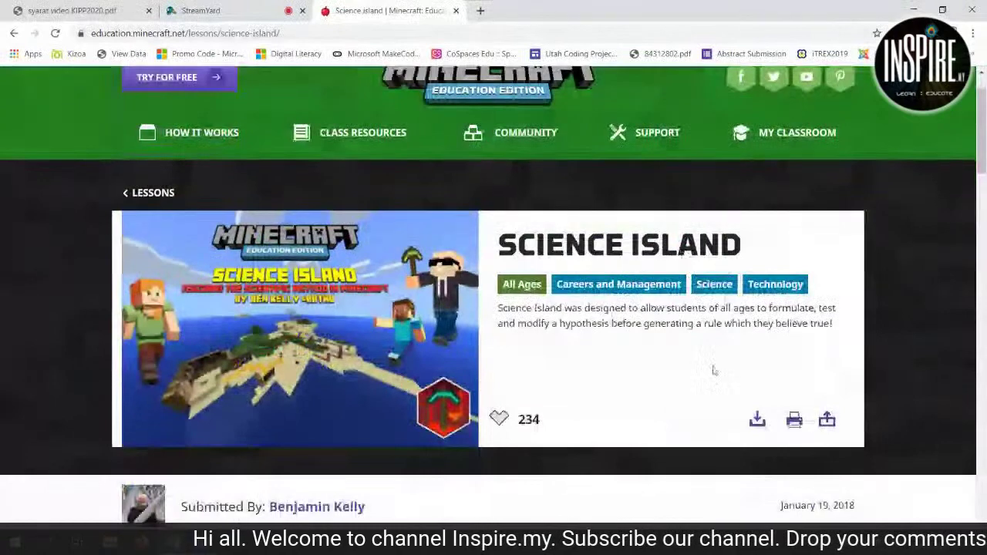
left_click(499, 418)
scroll(618, 420, "down", 5)
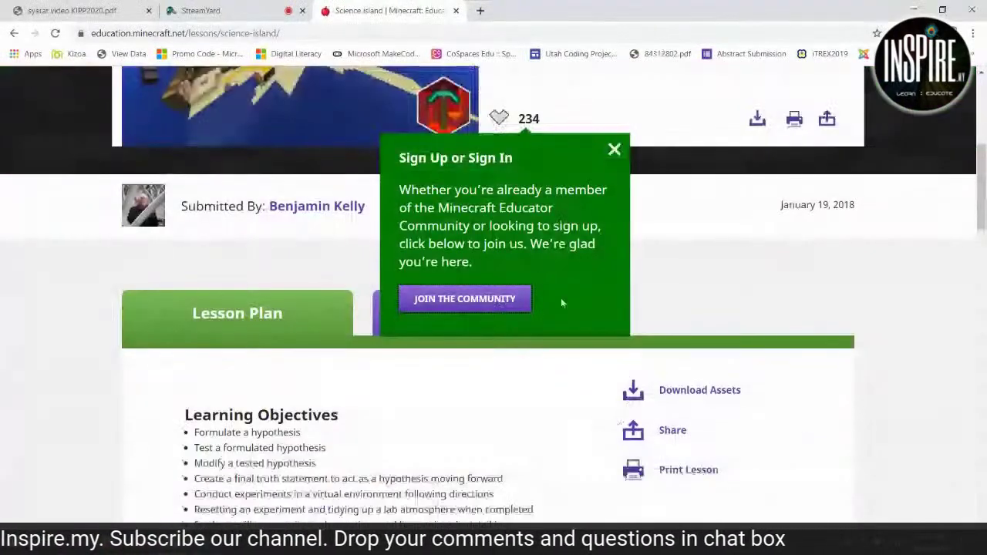
left_click(614, 150)
scroll(622, 285, "up", 4)
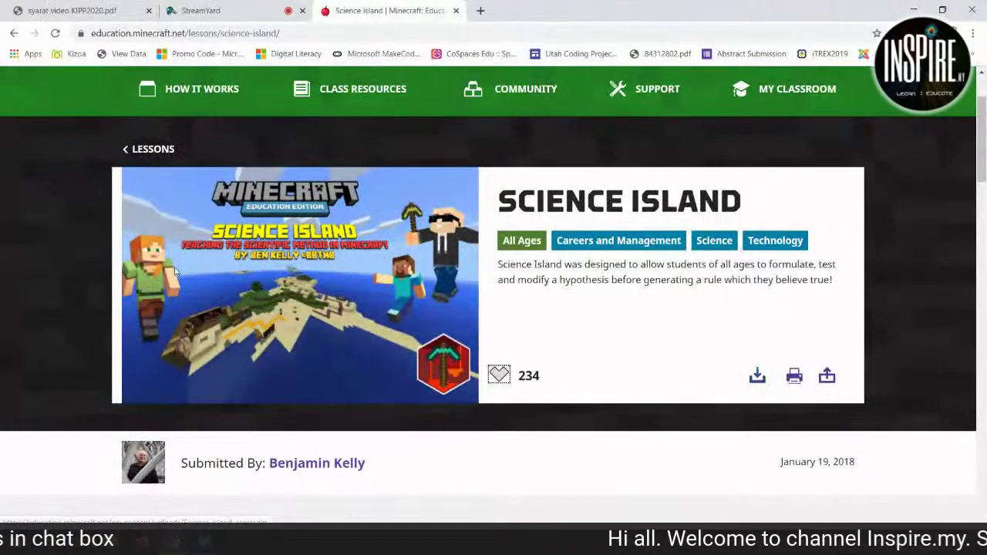
scroll(239, 342, "down", 2)
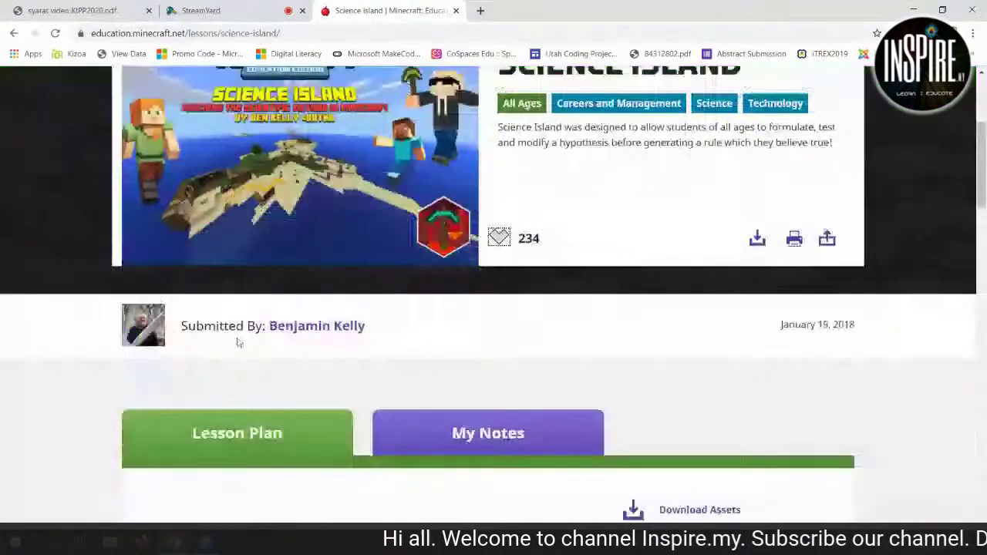
scroll(239, 343, "down", 3)
scroll(287, 342, "down", 1)
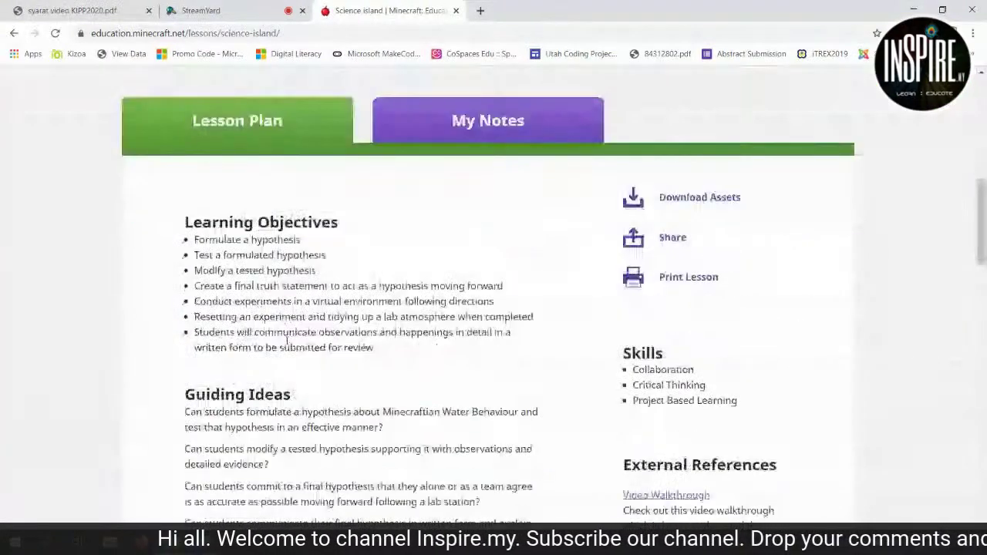
scroll(287, 341, "down", 2)
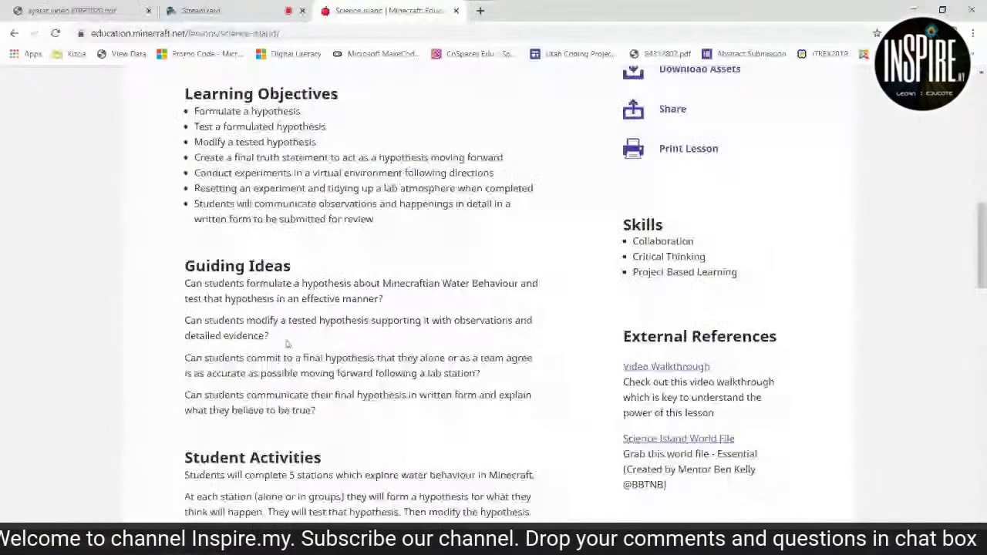
scroll(287, 344, "down", 4)
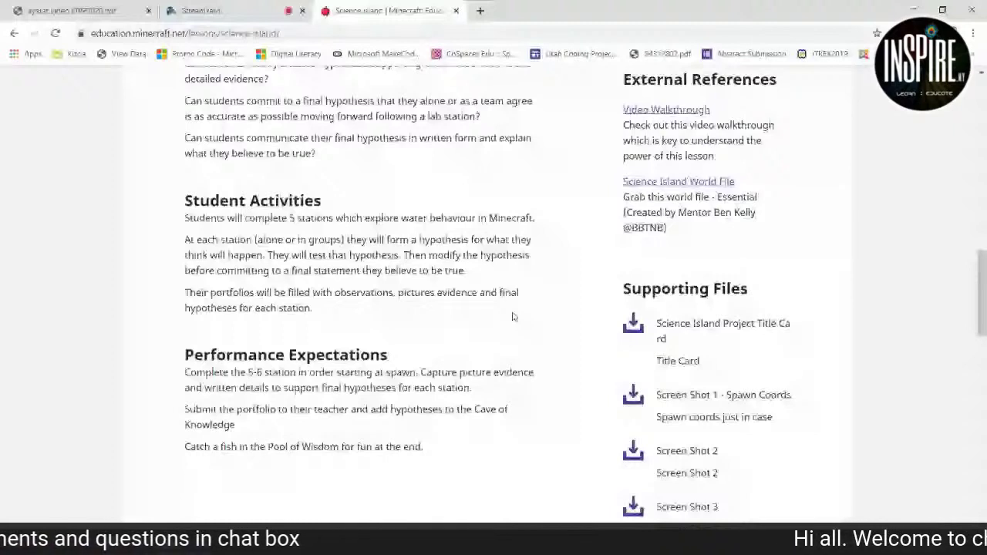
scroll(697, 316, "up", 2)
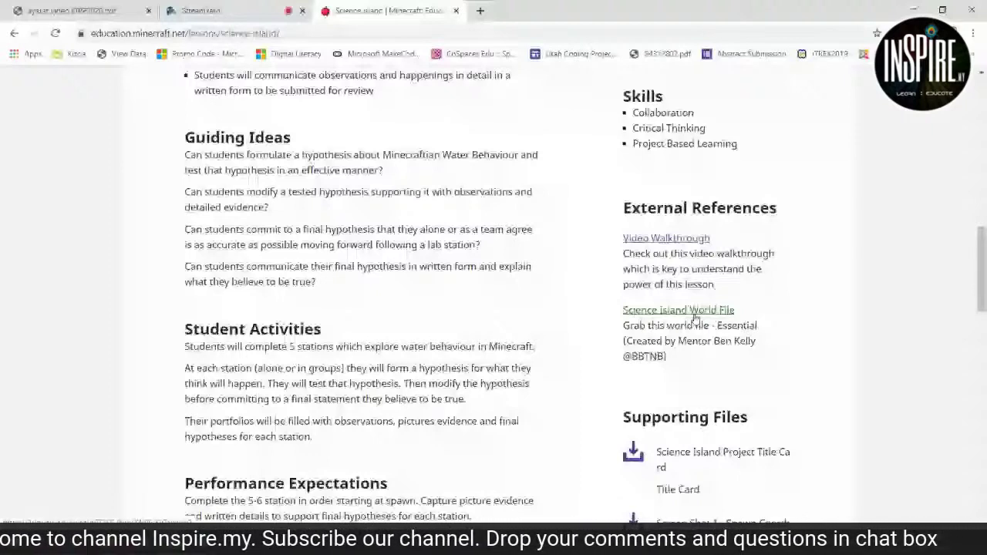
scroll(564, 246, "up", 10)
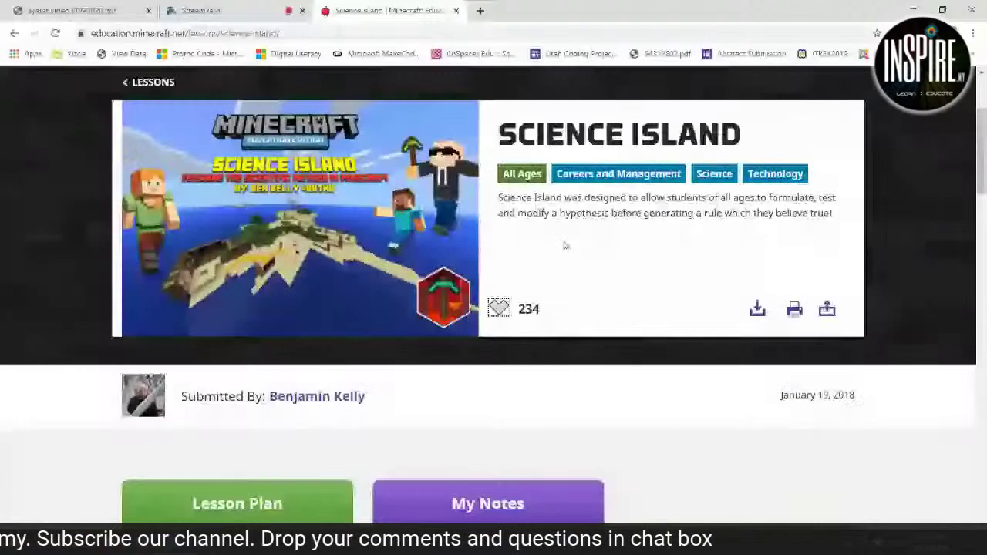
scroll(565, 246, "up", 2)
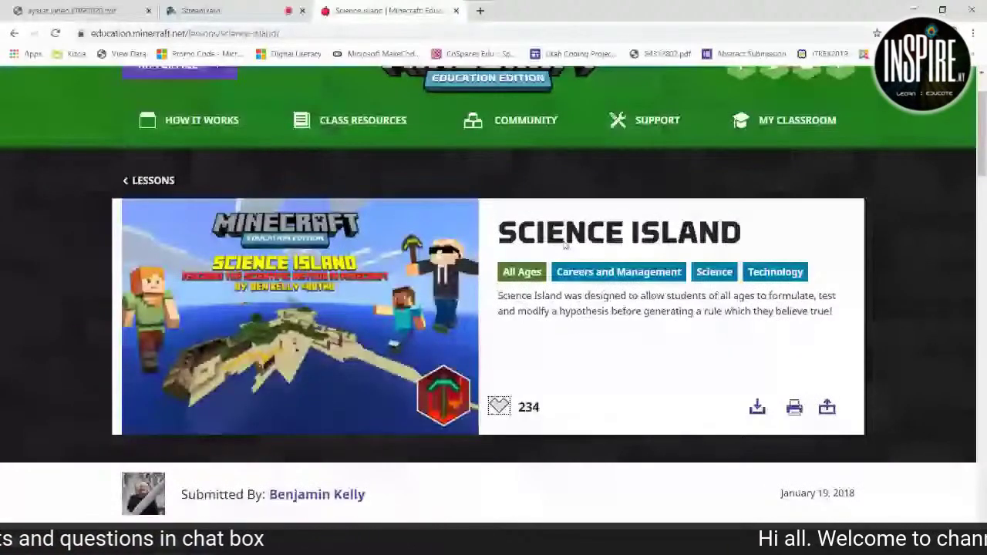
Open the Help Center from the SUPPORT menu on the Minecraft Education site.
scroll(564, 245, "up", 2)
mouse_move(555, 201)
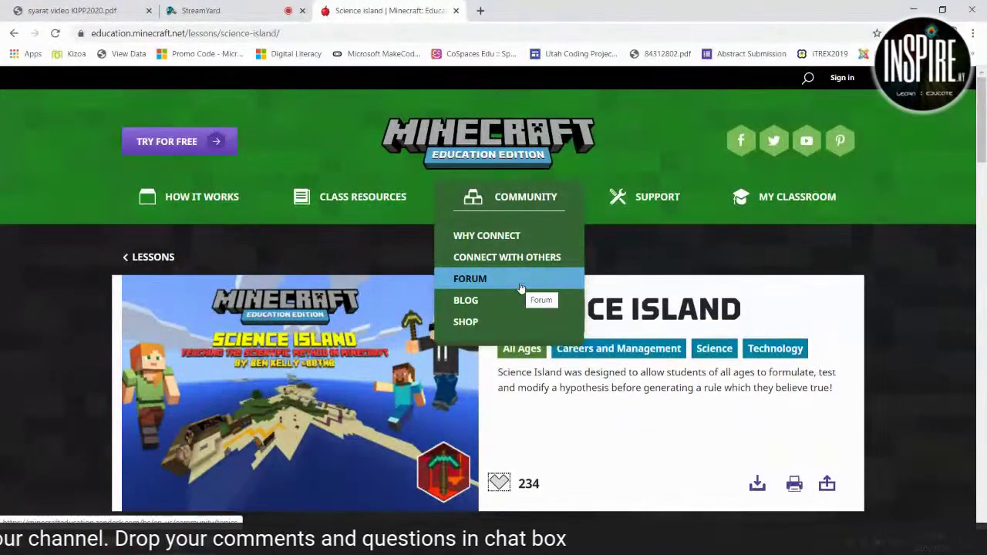
mouse_move(665, 199)
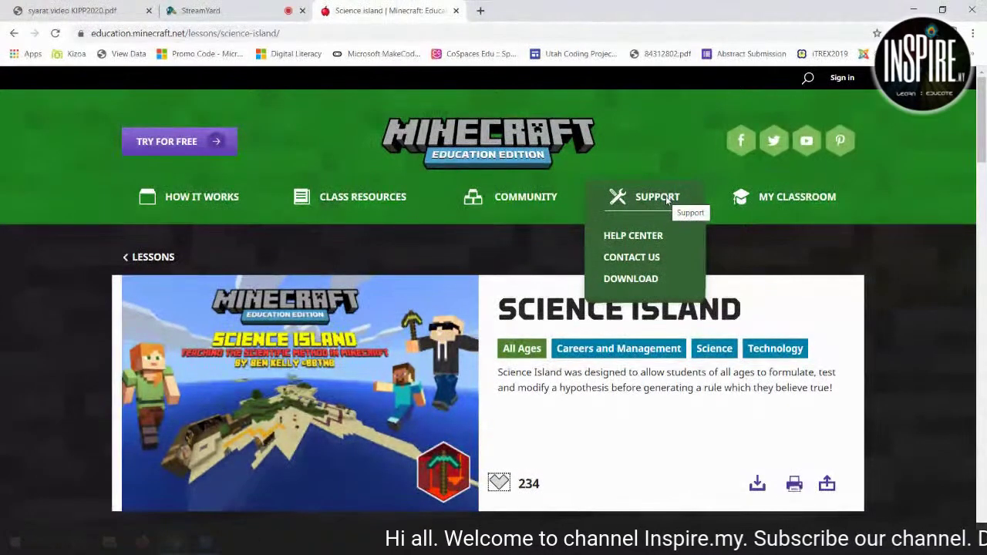
left_click(682, 242)
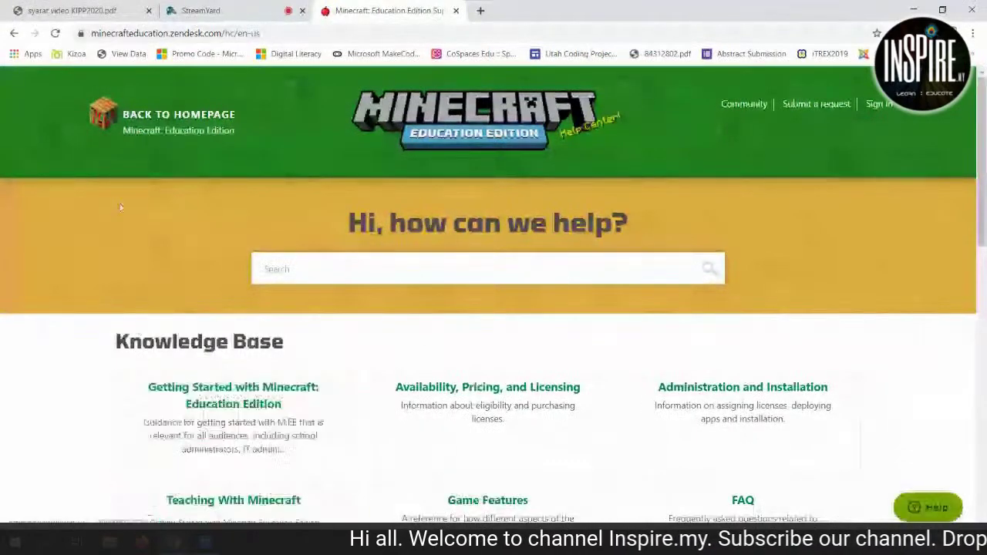
Browse the Help Center's Knowledge Base and Announcements, then return to the top.
scroll(709, 451, "down", 3)
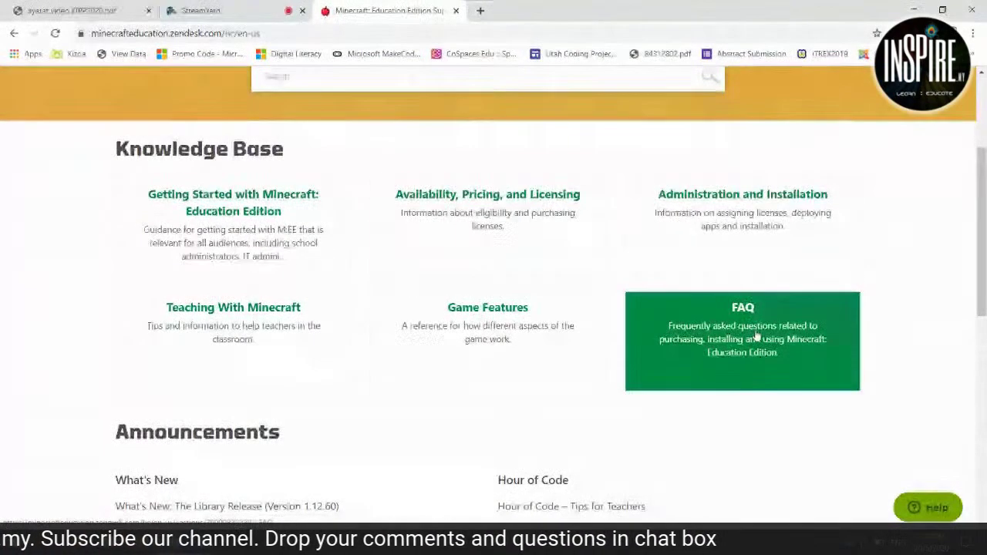
scroll(757, 336, "down", 2)
scroll(758, 335, "up", 3)
scroll(758, 335, "down", 3)
scroll(758, 335, "up", 5)
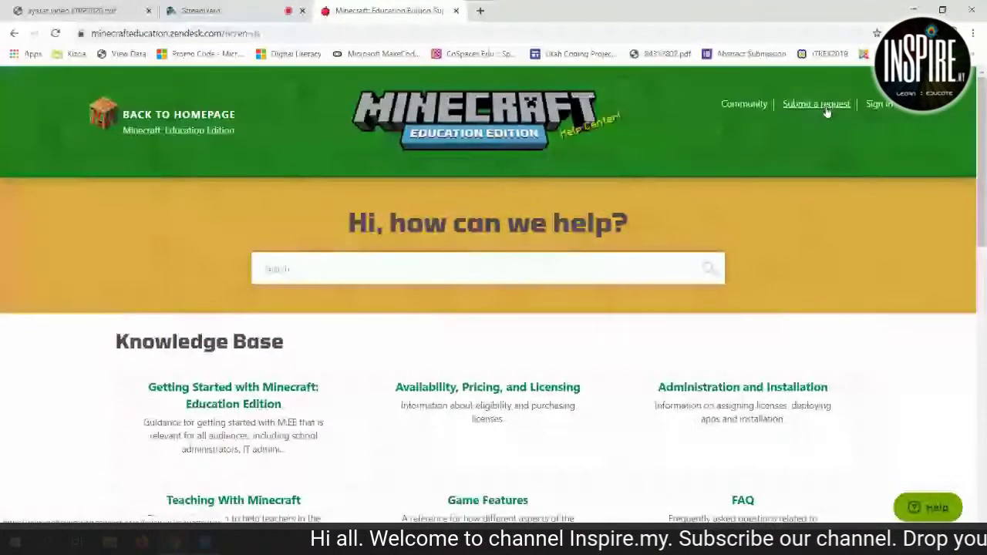
Open the Submit a request form and look through its Category list.
left_click(817, 106)
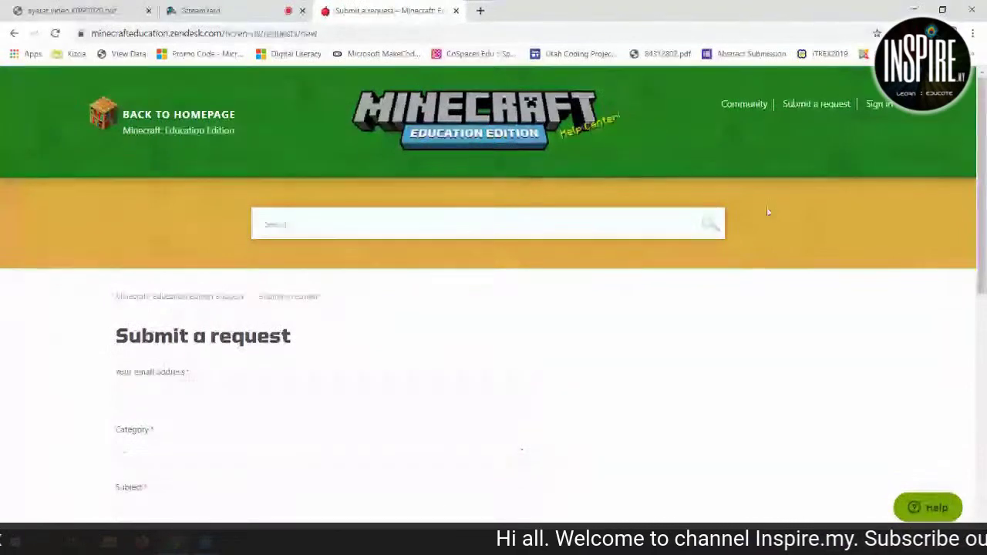
scroll(481, 269, "down", 2)
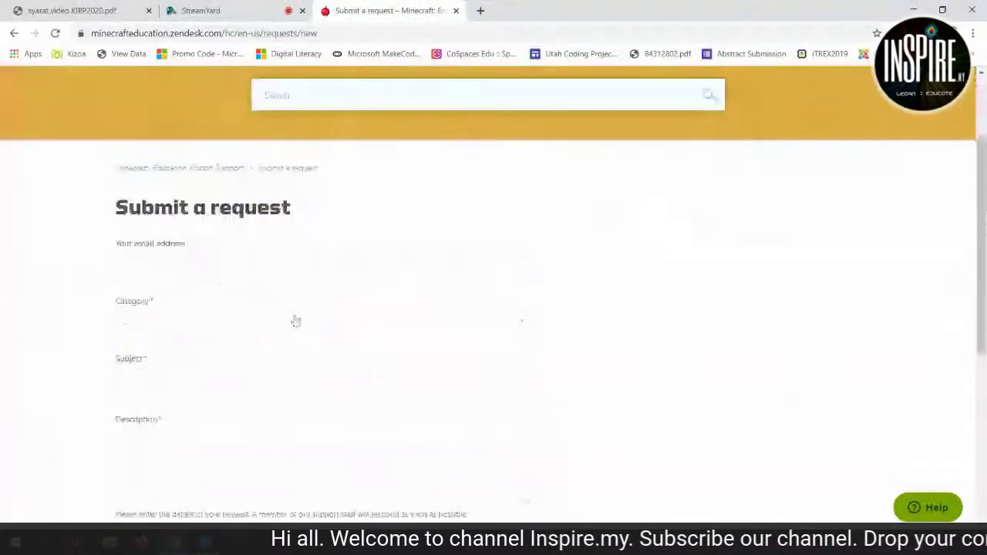
left_click(170, 324)
scroll(166, 354, "down", 2)
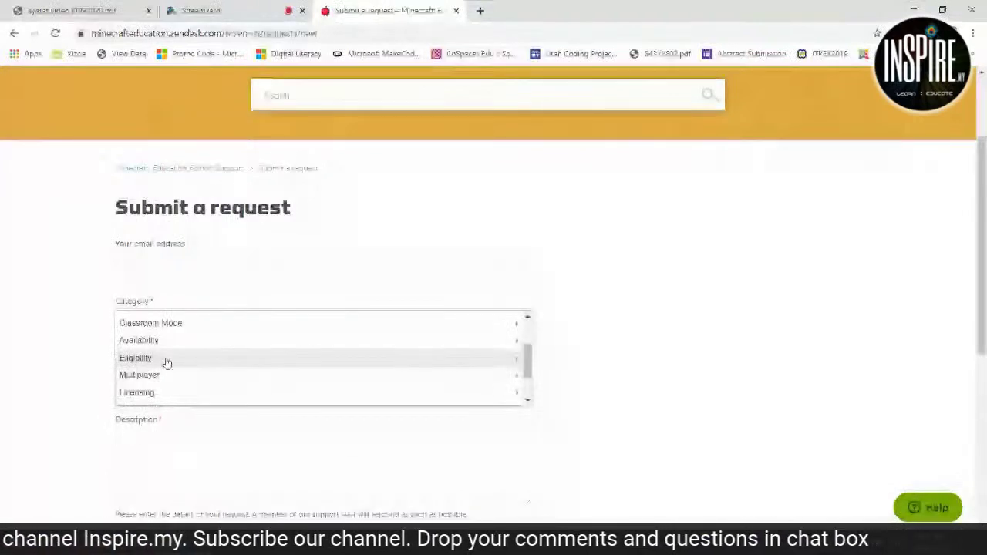
left_click(167, 361)
Check the Description field and Submit button, then head back to the homepage.
left_click(161, 311)
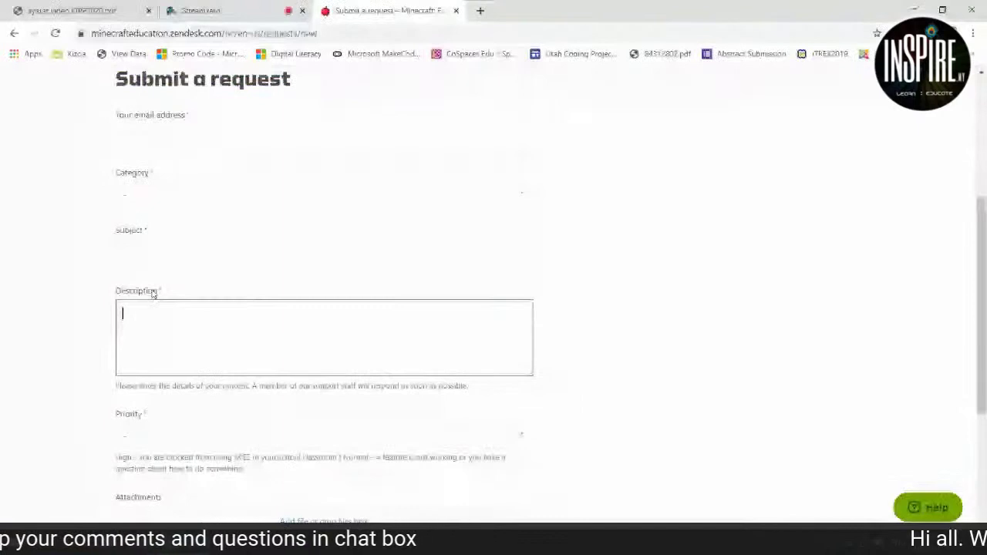
scroll(154, 308, "down", 2)
scroll(188, 370, "down", 2)
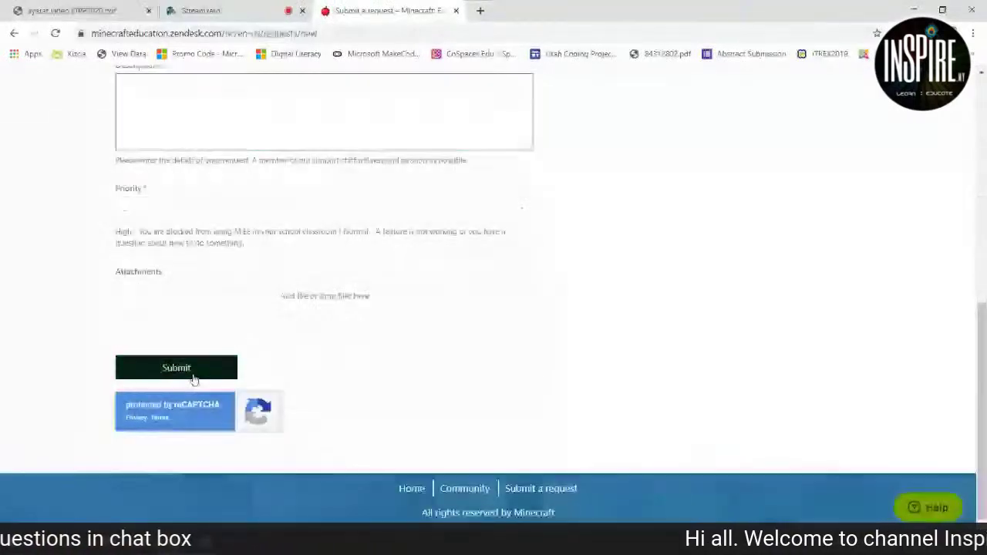
scroll(440, 388, "up", 5)
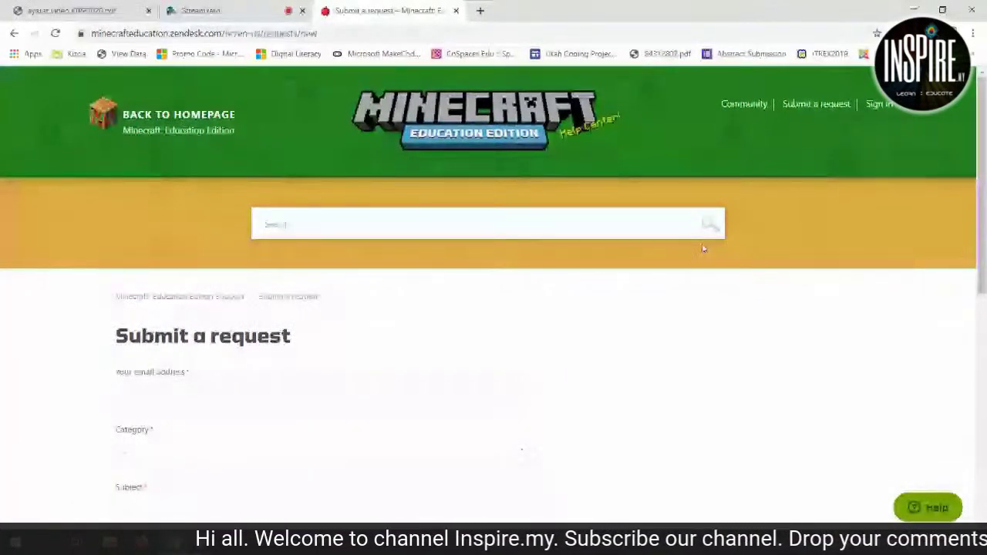
left_click(171, 124)
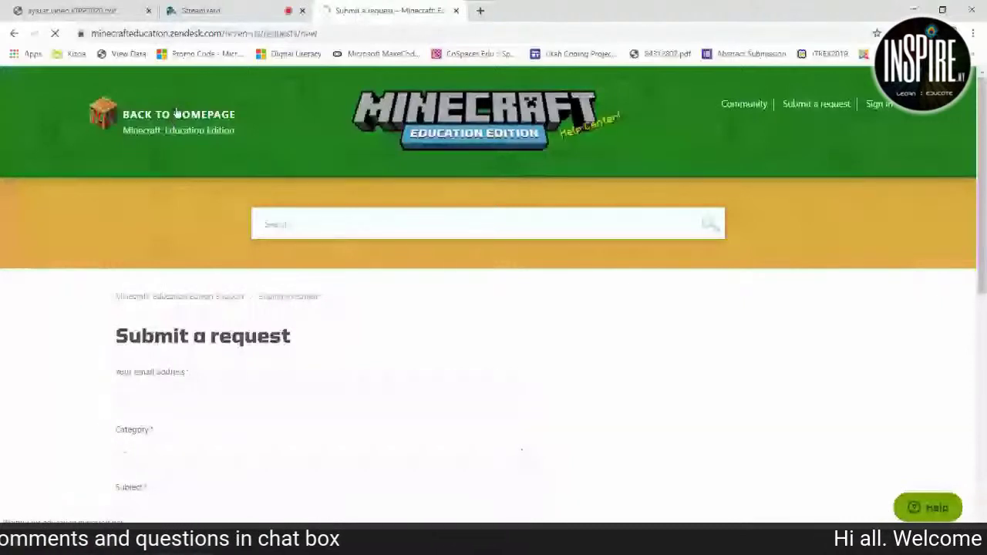
Reload the homepage and reveal the MY CLASSROOM sign-in and sign-up options.
left_click(177, 113)
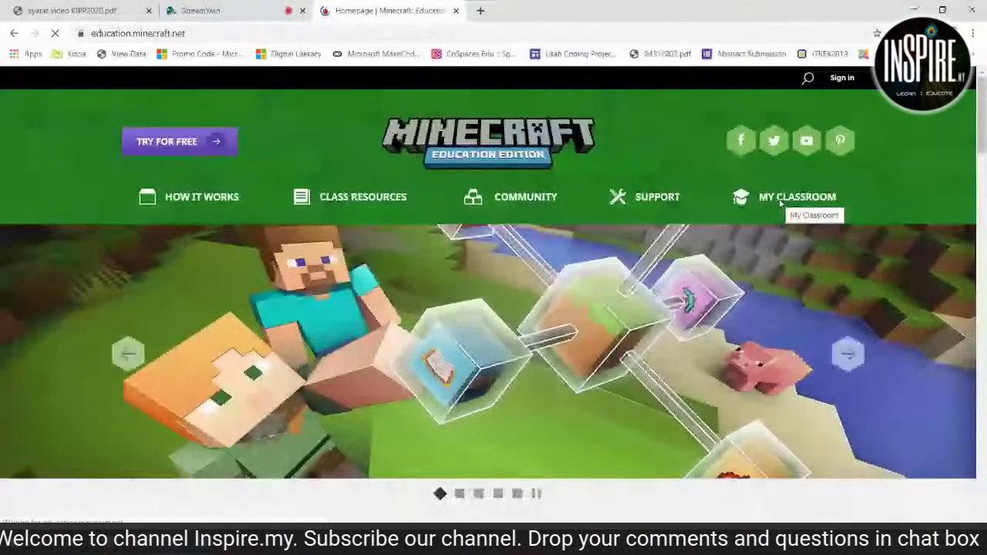
left_click(780, 202)
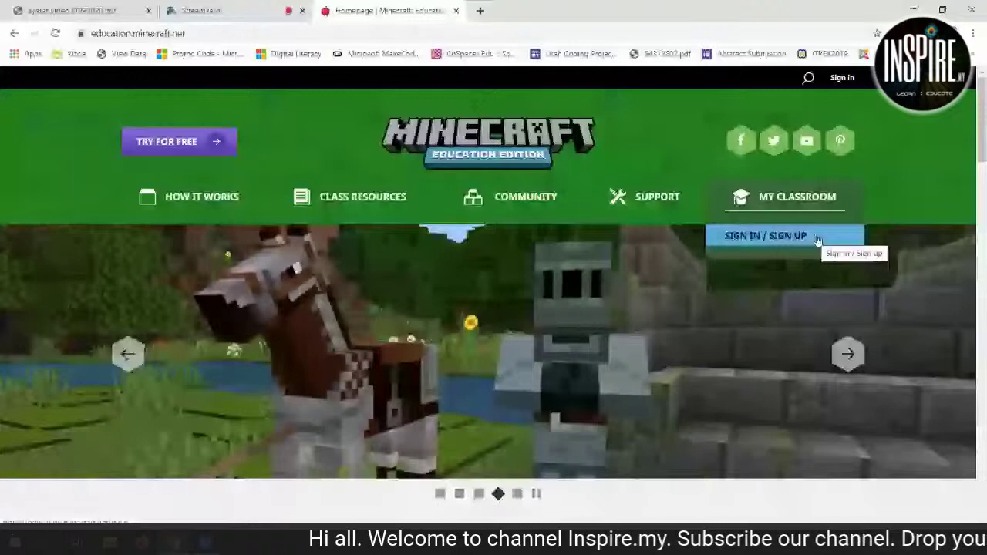
mouse_move(631, 197)
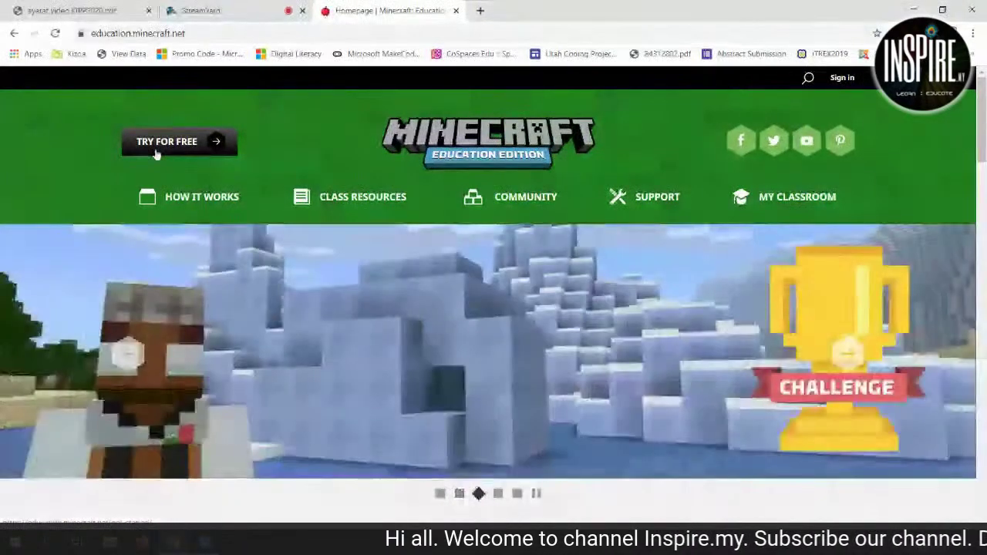
Look over the Get Started page, then go to the download page via DOWNLOAD NOW.
left_click(157, 153)
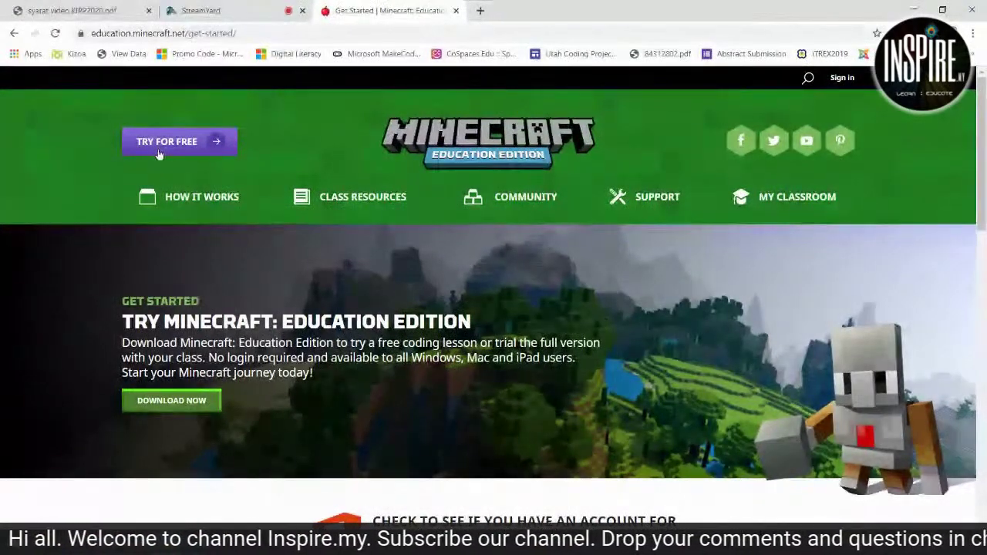
scroll(499, 259, "down", 6)
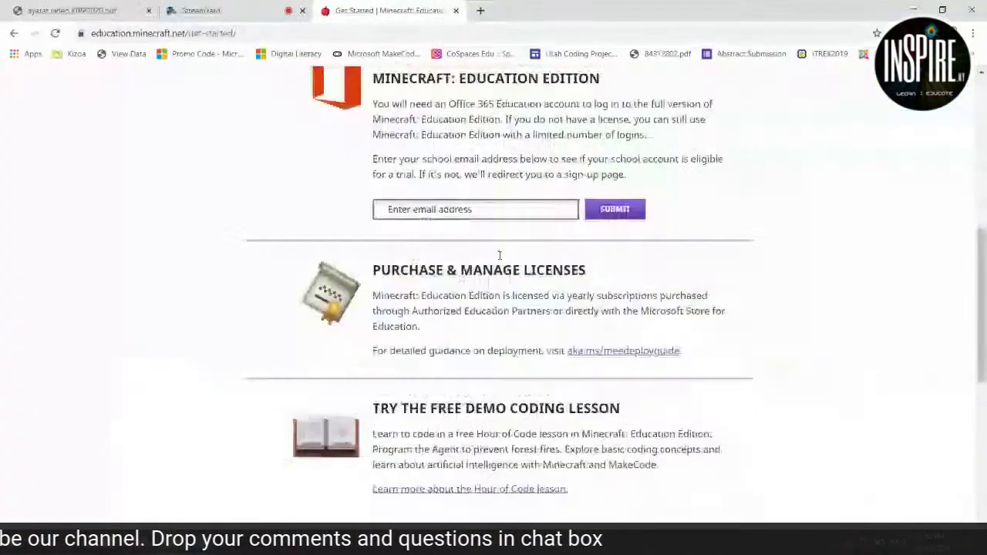
scroll(500, 255, "down", 3)
scroll(500, 256, "up", 8)
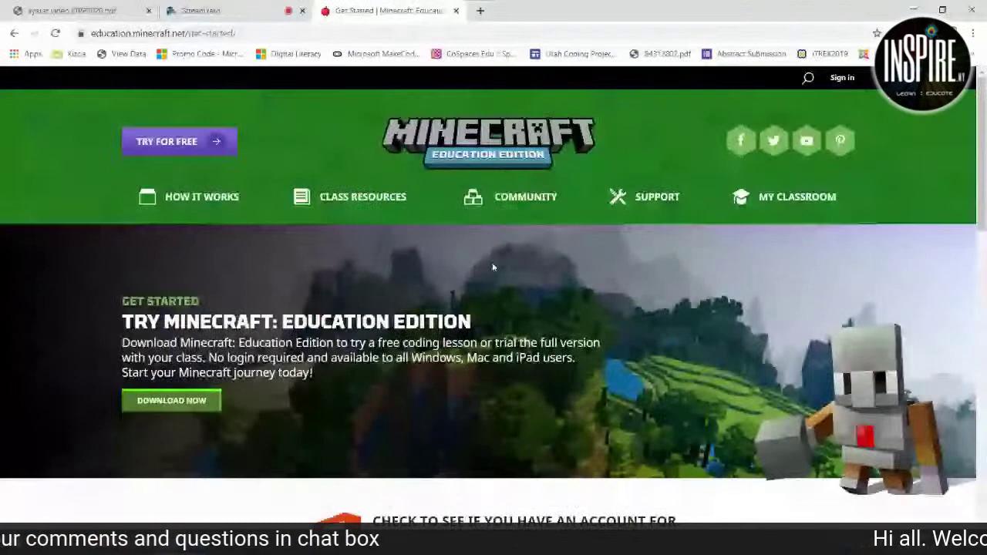
left_click(182, 404)
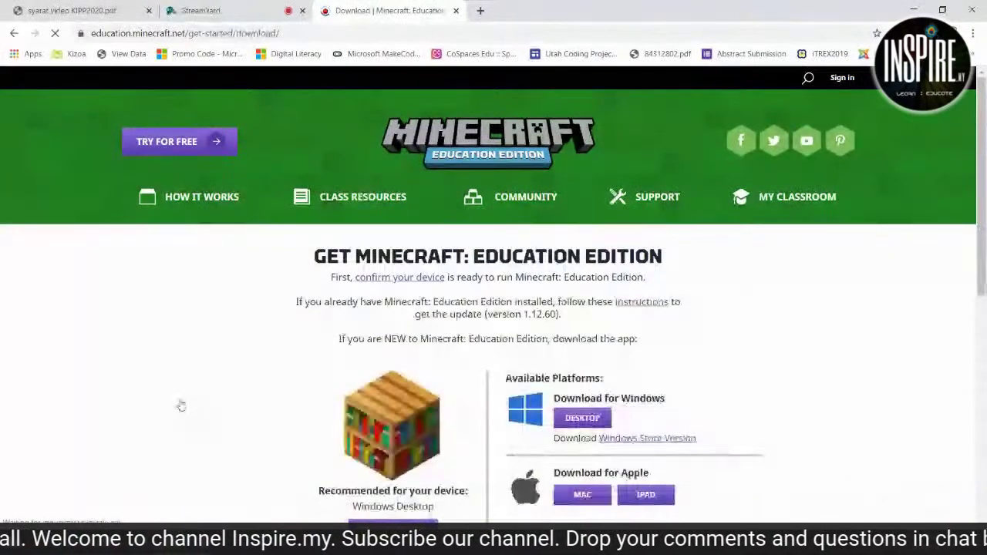
Review the Windows, Mac and iPad download options, then bring up Windows search.
scroll(183, 403, "down", 2)
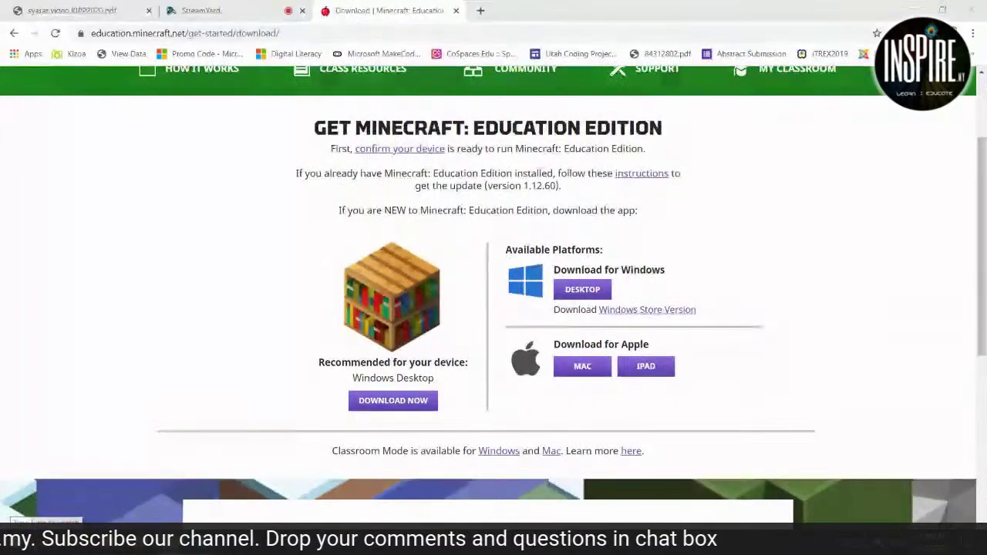
key("super")
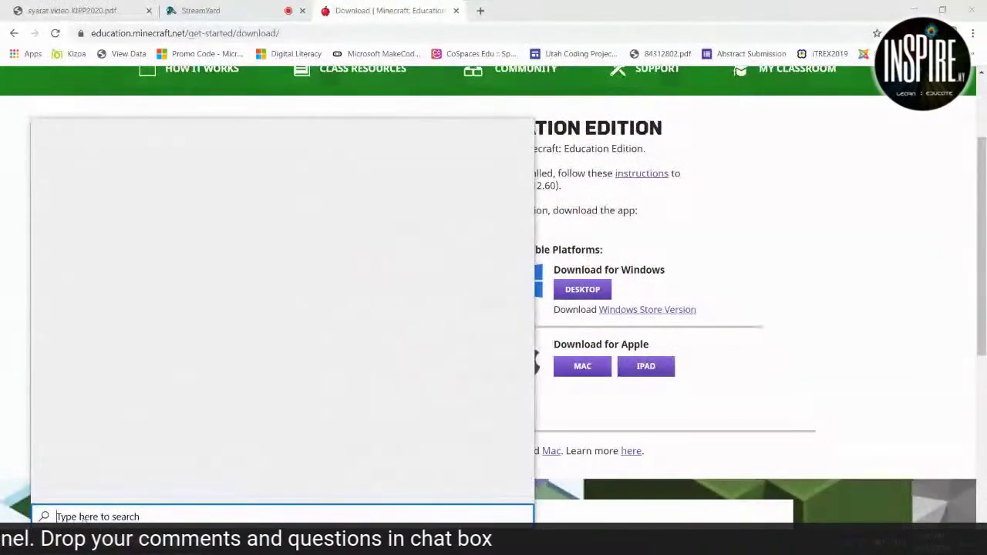
Search Windows for 'Minecraft' and launch Minecraft: Education Edition.
type("Mine")
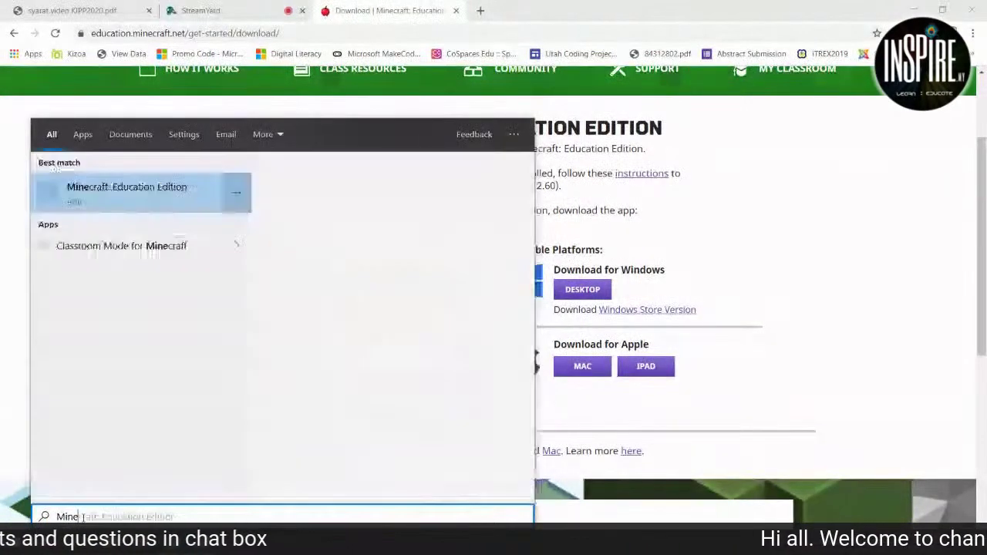
type("craft")
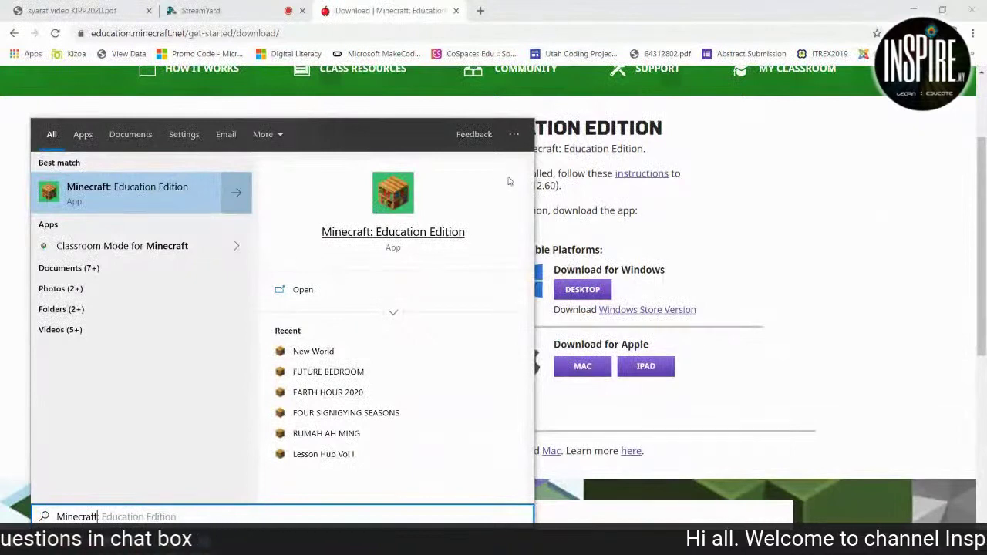
left_click(776, 222)
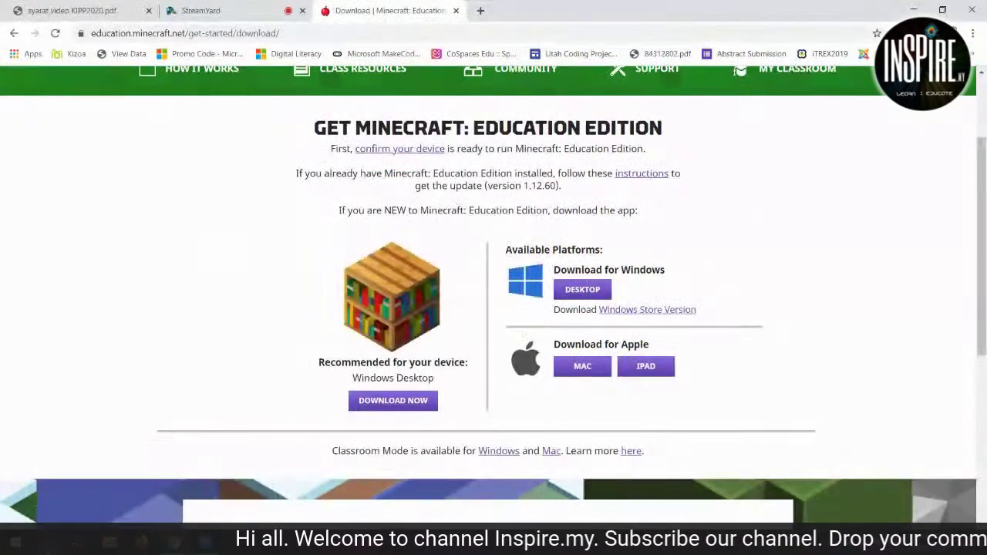
key("super")
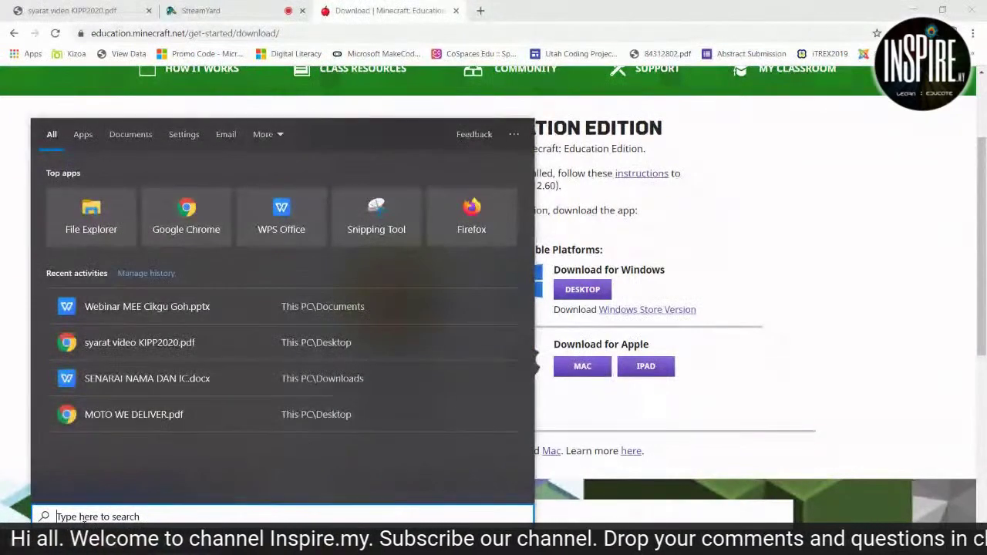
type("Minec")
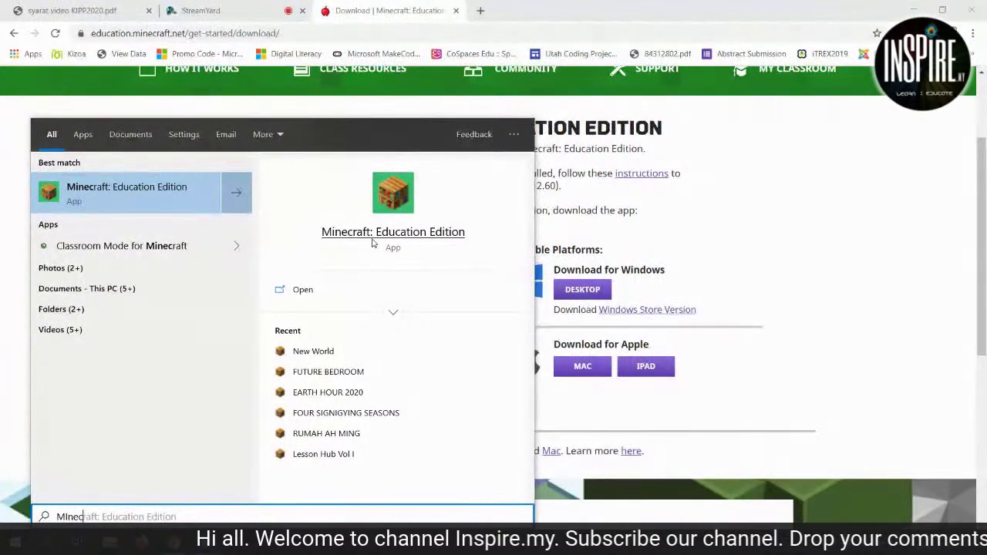
left_click(84, 198)
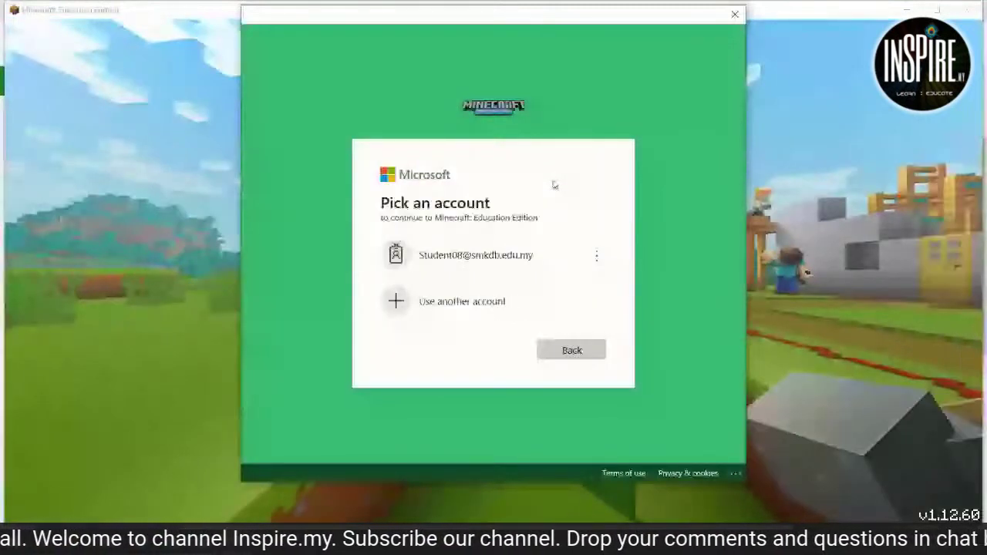
Choose another account and submit the school email address.
left_click(529, 313)
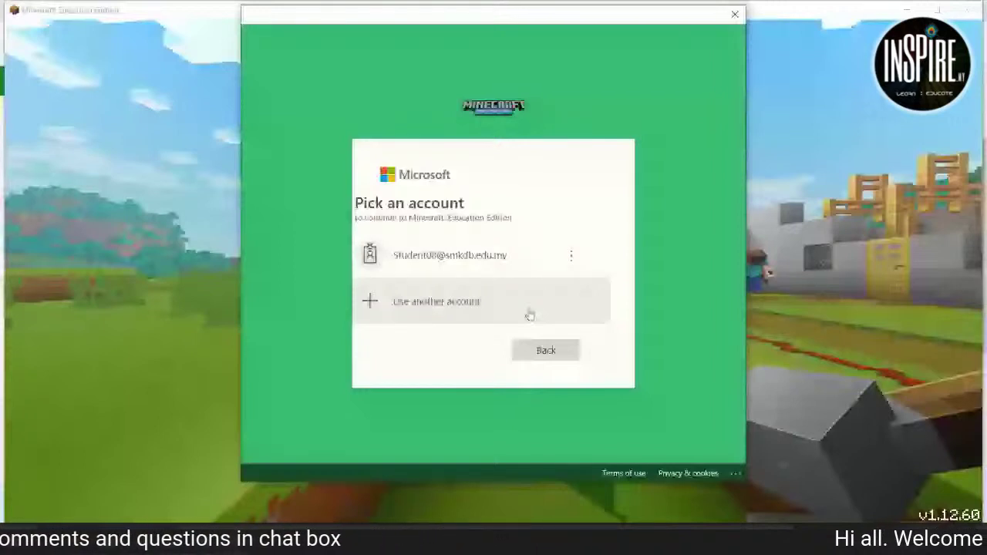
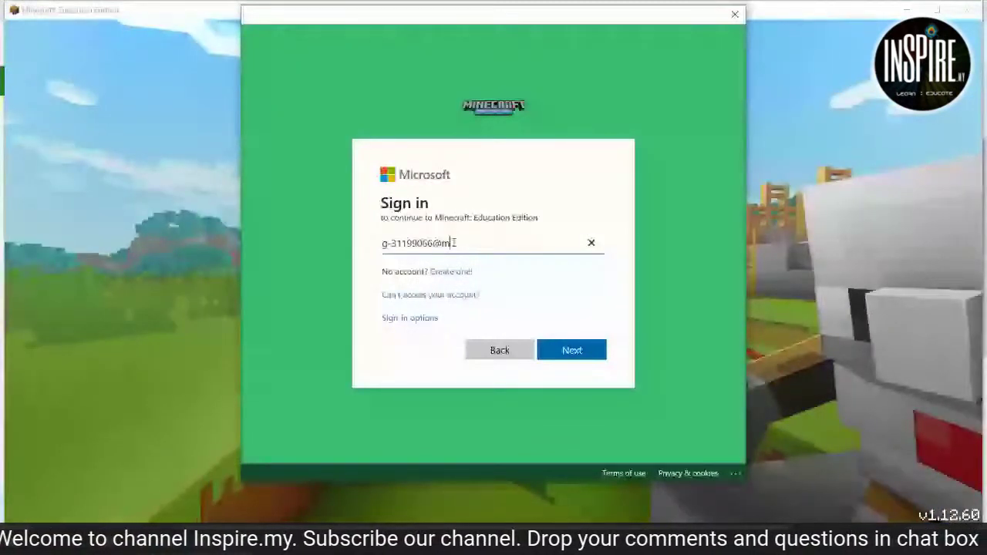
key("Return")
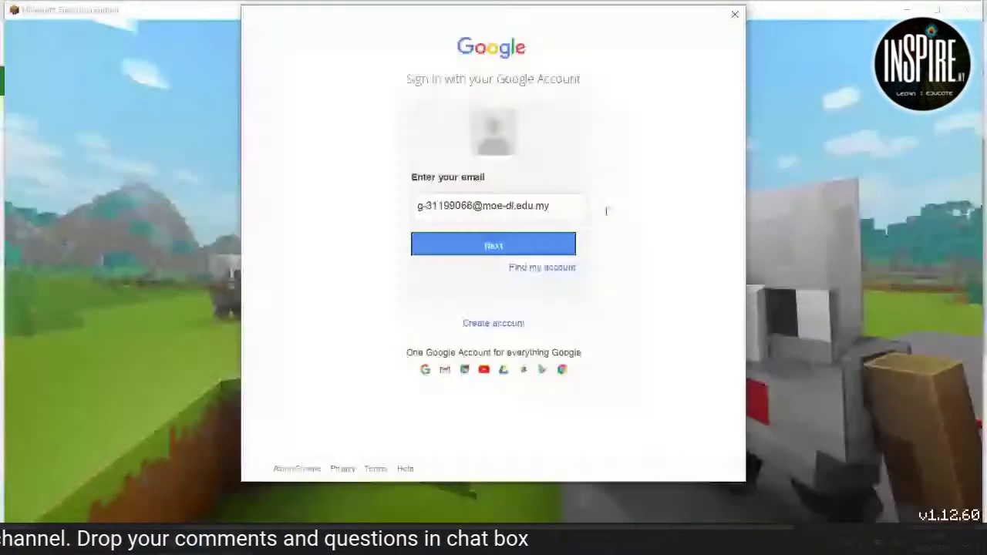
Continue to Google sign-in, allow scripts on the error prompt, and enter the account password.
left_click(502, 250)
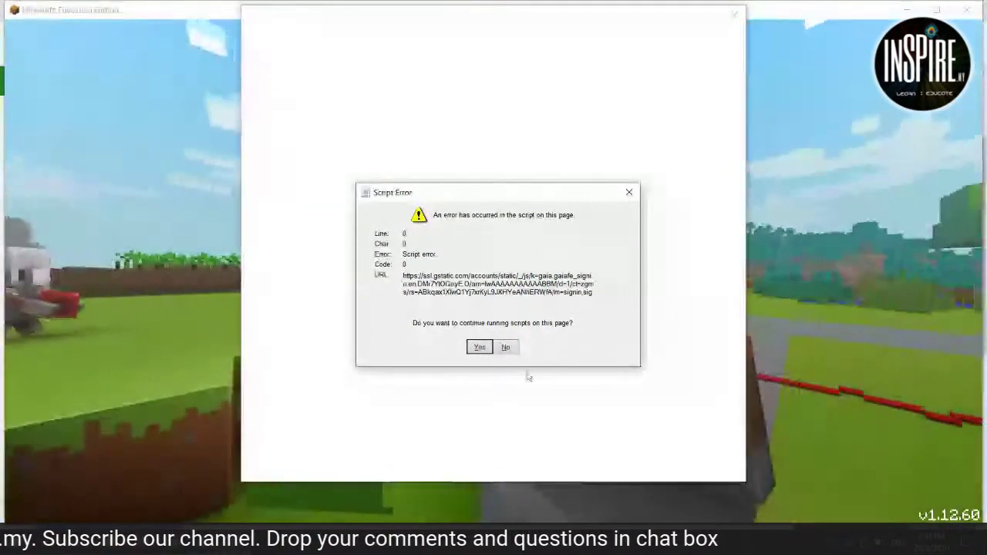
left_click(487, 349)
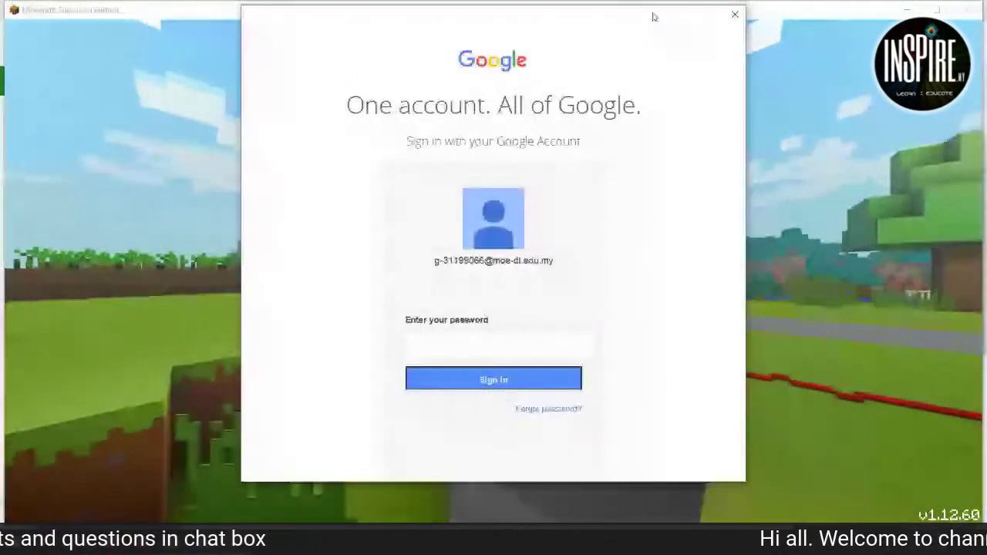
left_click(470, 347)
type("**")
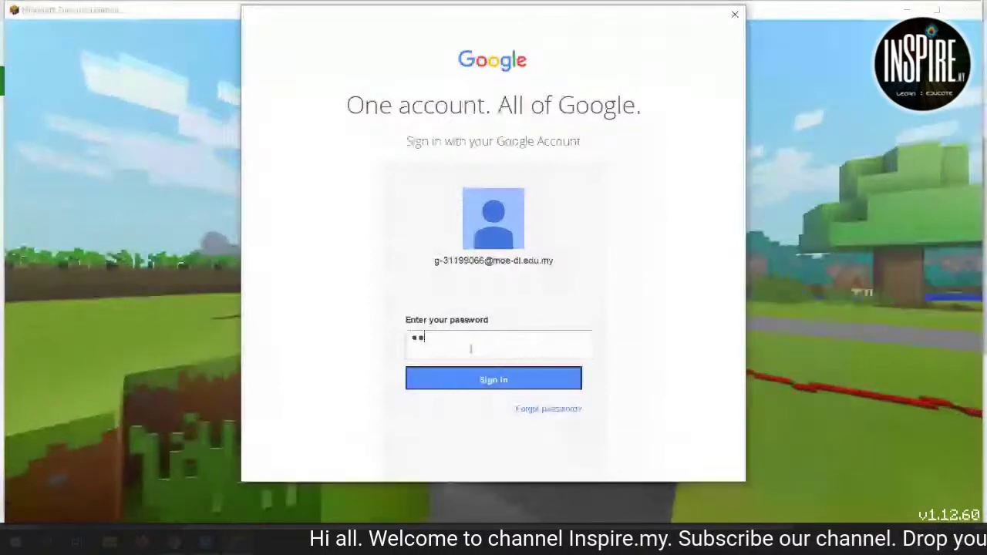
type("*****")
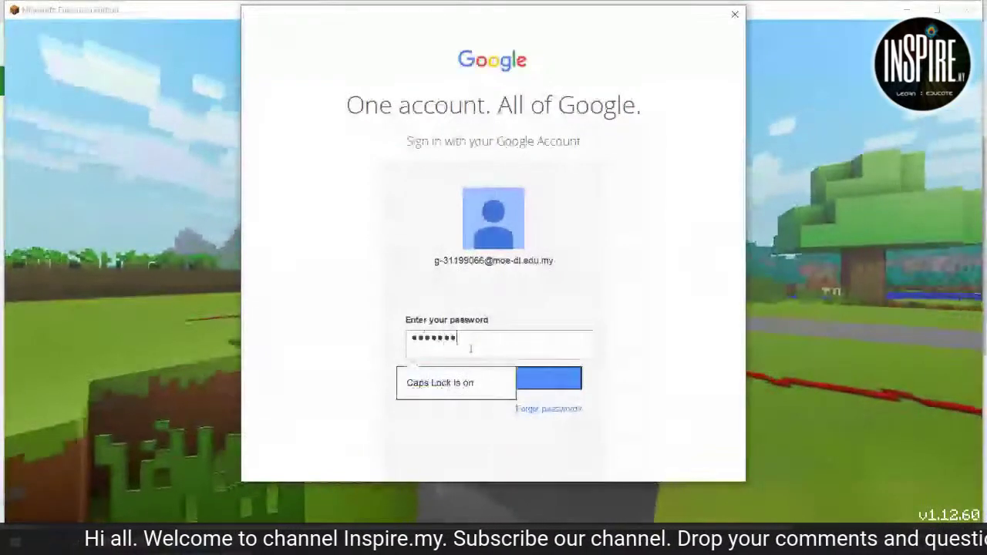
key("BackSpace")
key("BackSpace")
key("BackSpace")
key("BackSpace")
key("BackSpace")
key("BackSpace")
key("BackSpace")
key("ctrl+v")
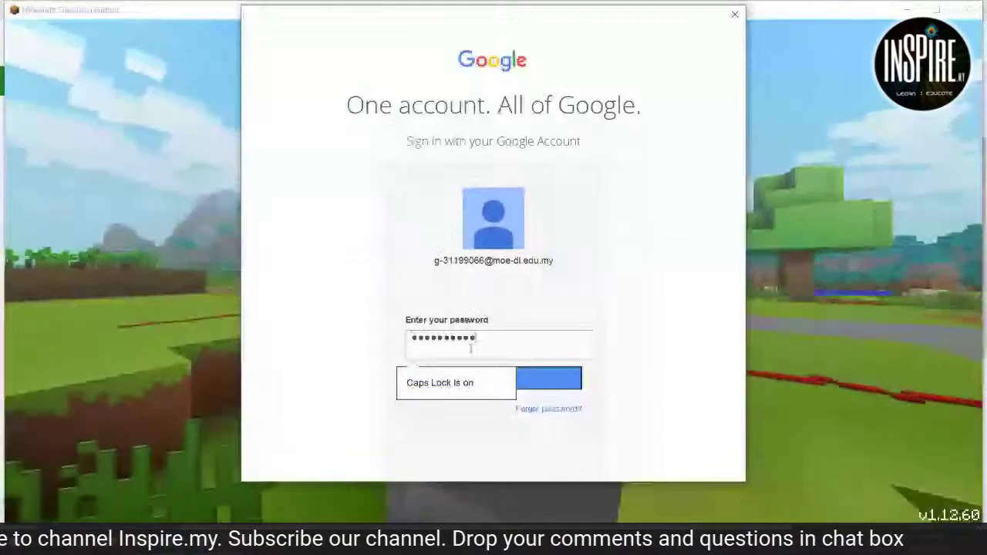
type("**")
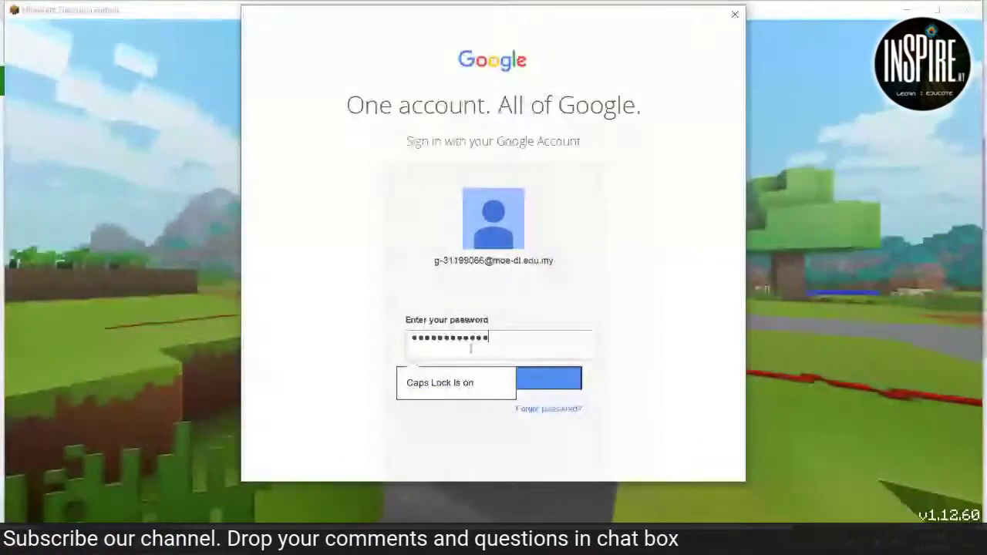
type("*****")
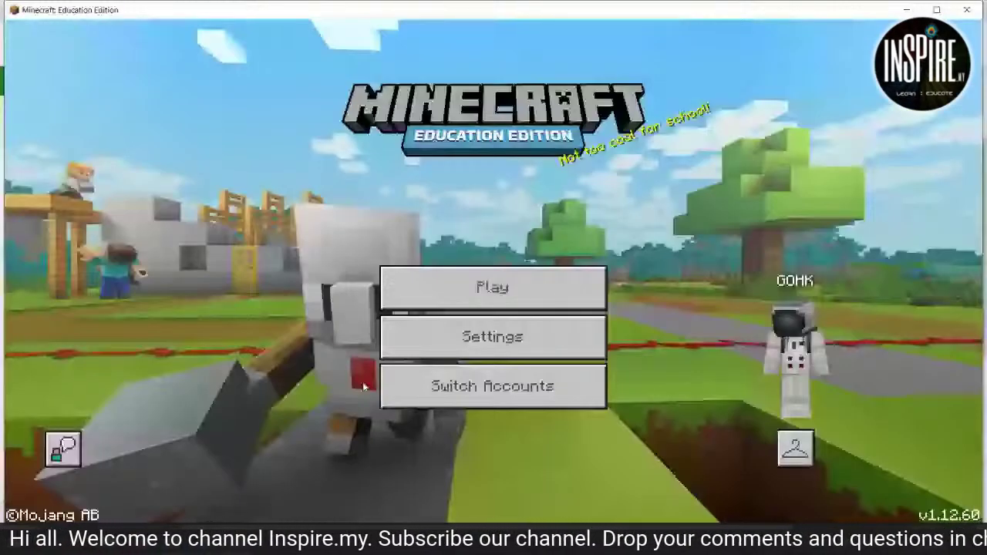
Maximize the game window and open the Choose Skin dressing room.
key("super+Up")
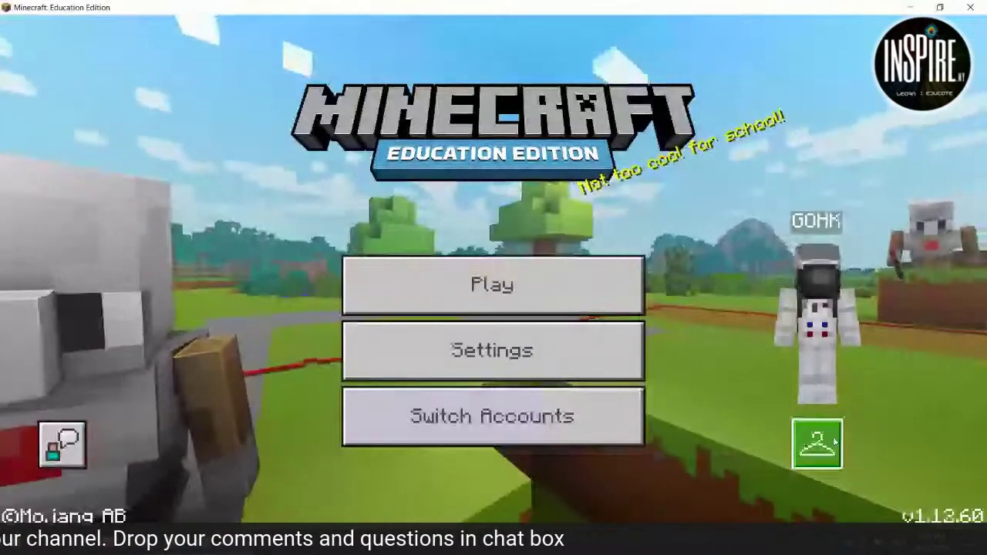
left_click(819, 442)
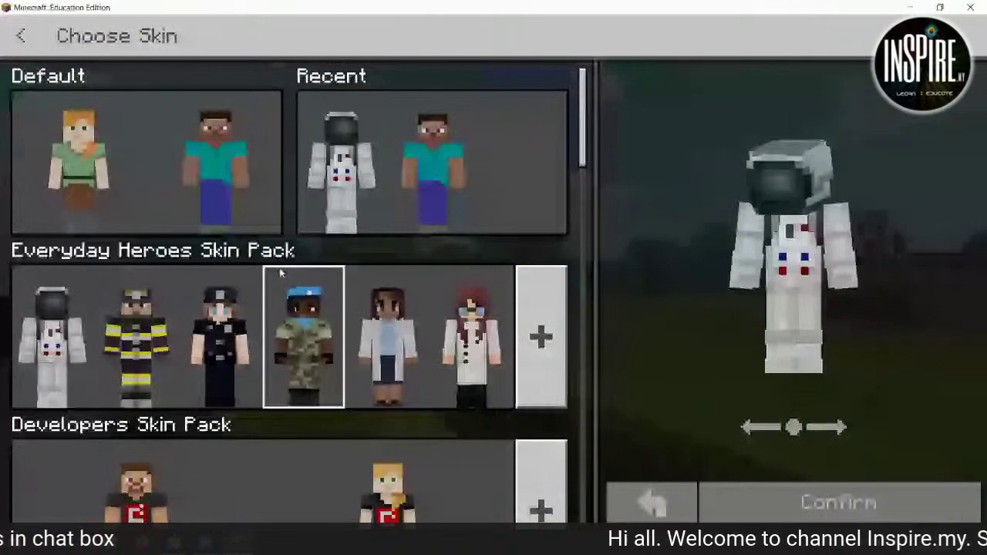
Open the Everyday Heroes Skin Pack, scroll through its skins, and return to the pack list.
scroll(281, 273, "down", 3)
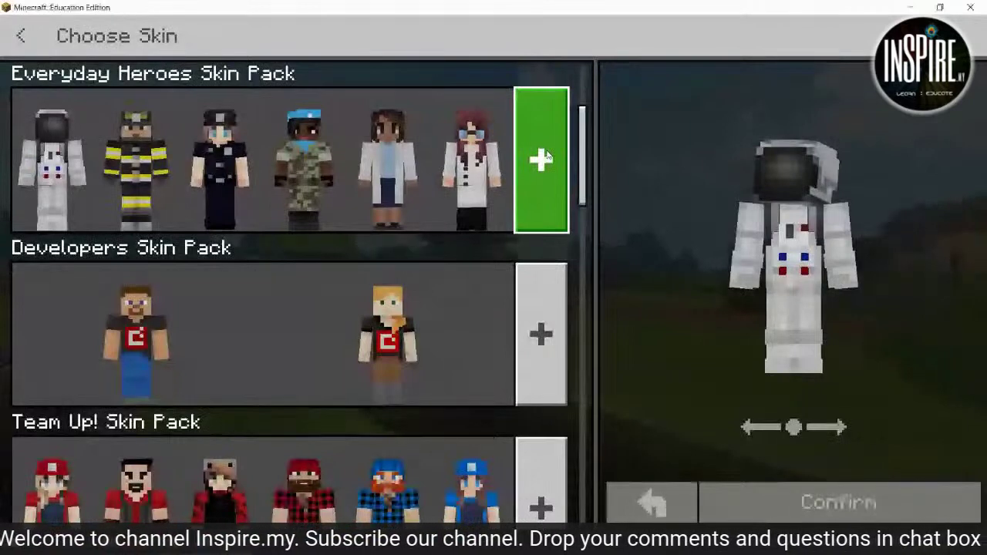
left_click(541, 159)
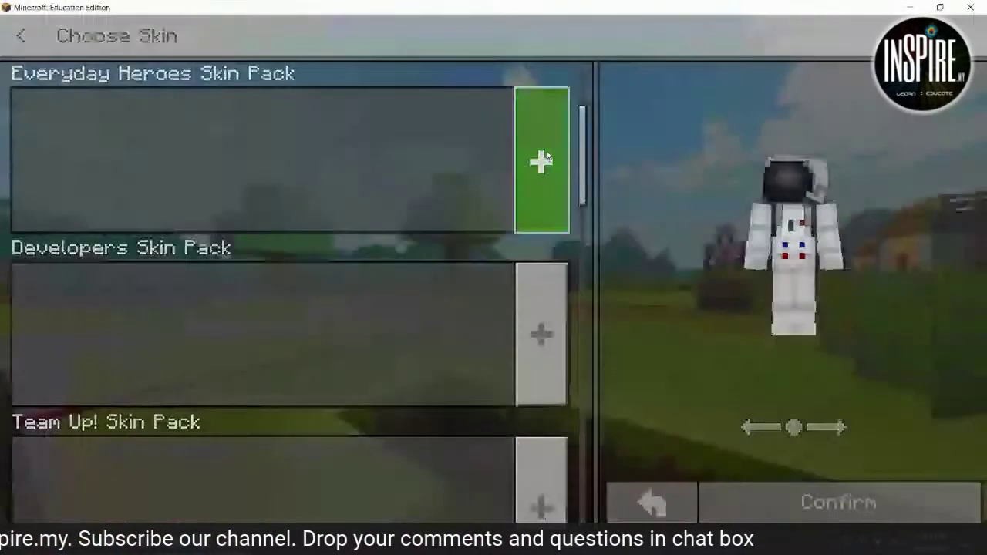
scroll(367, 234, "down", 3)
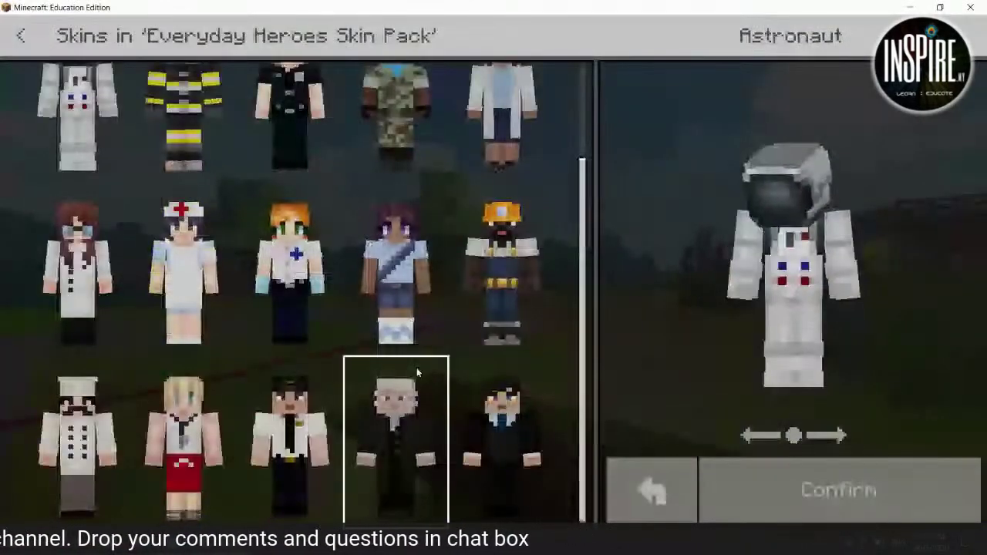
scroll(416, 373, "up", 5)
left_click(27, 40)
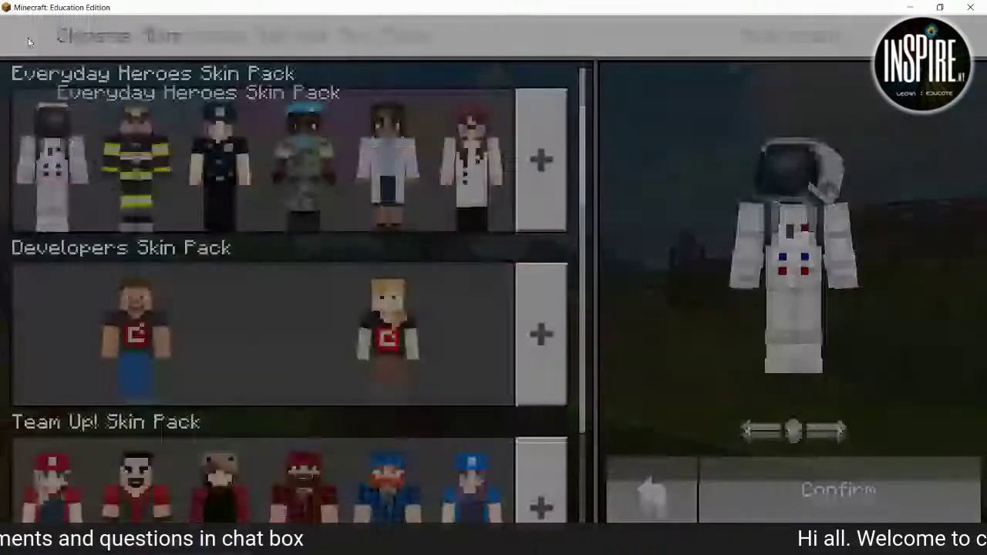
Scroll through the list of available skin packs.
scroll(336, 353, "down", 10)
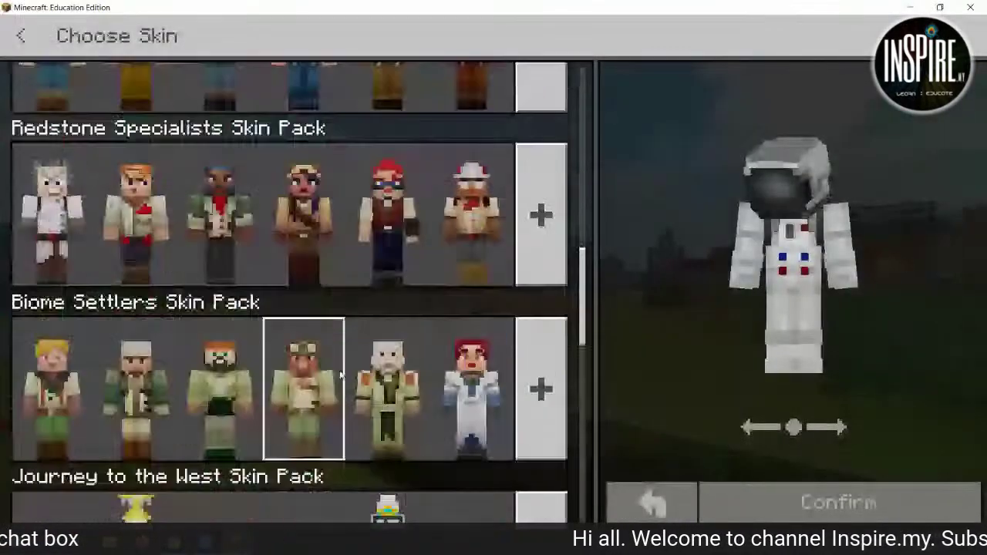
scroll(340, 376, "down", 4)
scroll(341, 373, "down", 1)
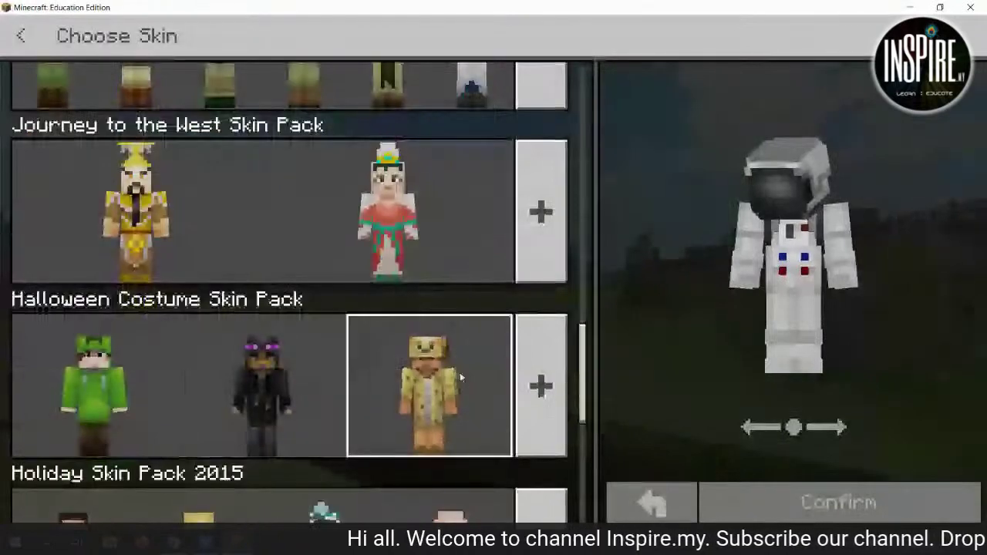
scroll(518, 394, "down", 3)
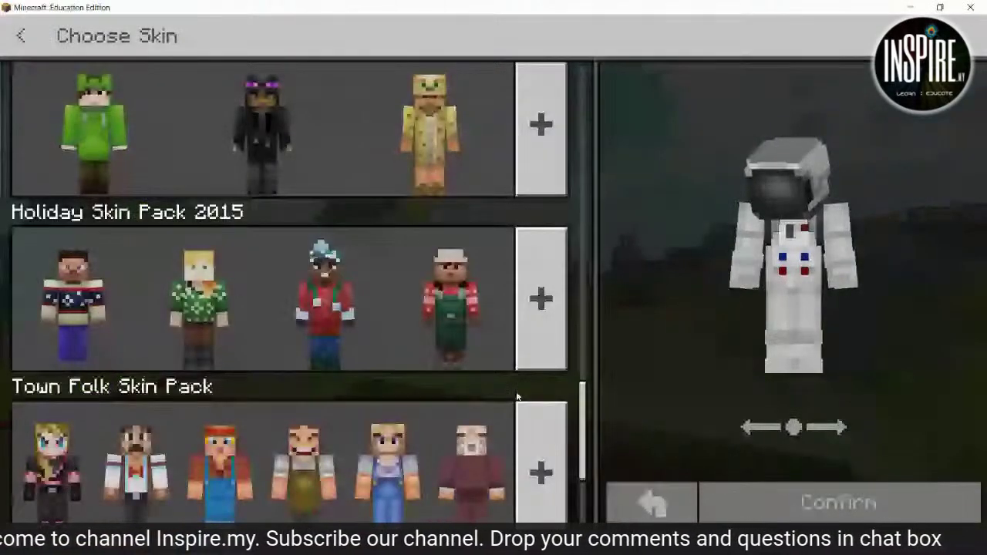
scroll(518, 397, "down", 2)
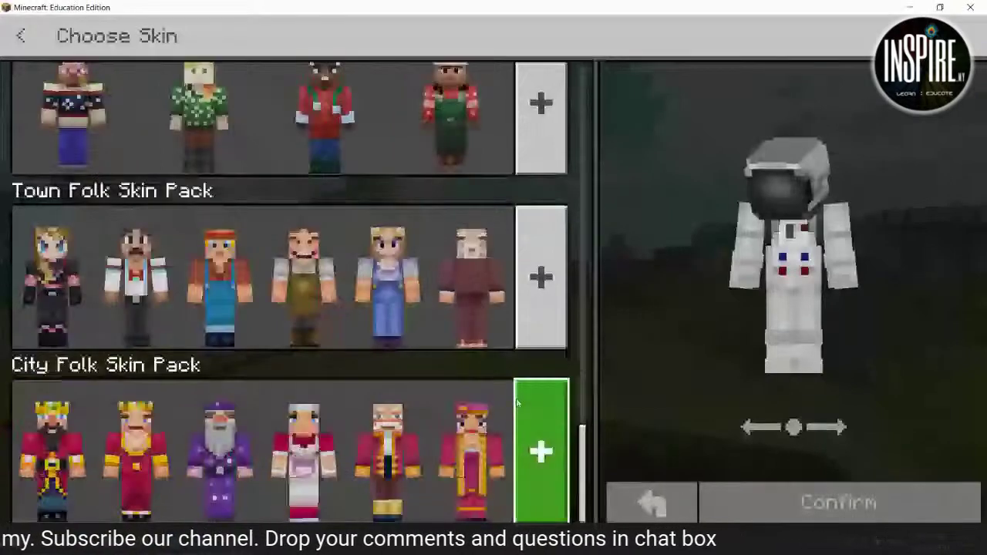
scroll(518, 403, "up", 5)
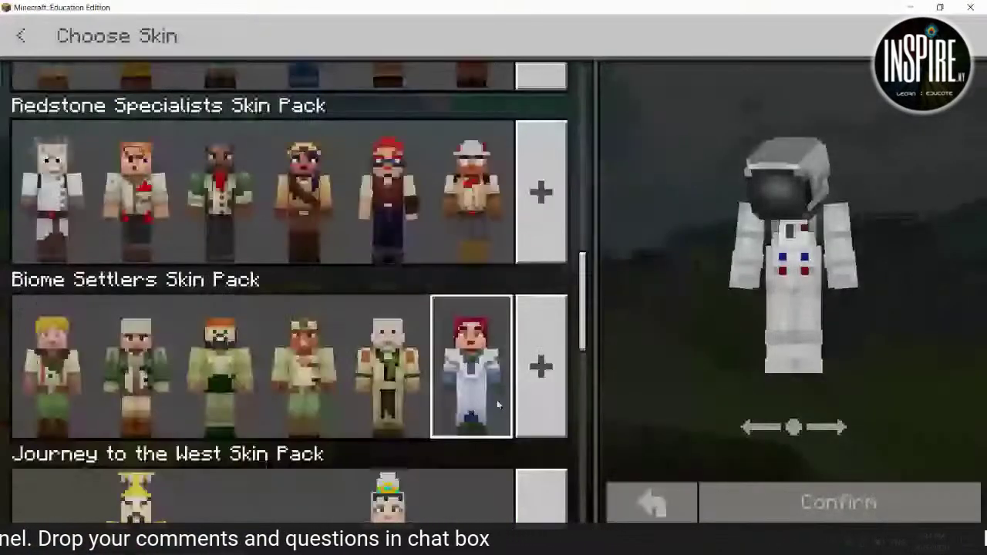
Reopen the Everyday Heroes pack, then exit the skin chooser to the main menu.
key("Escape")
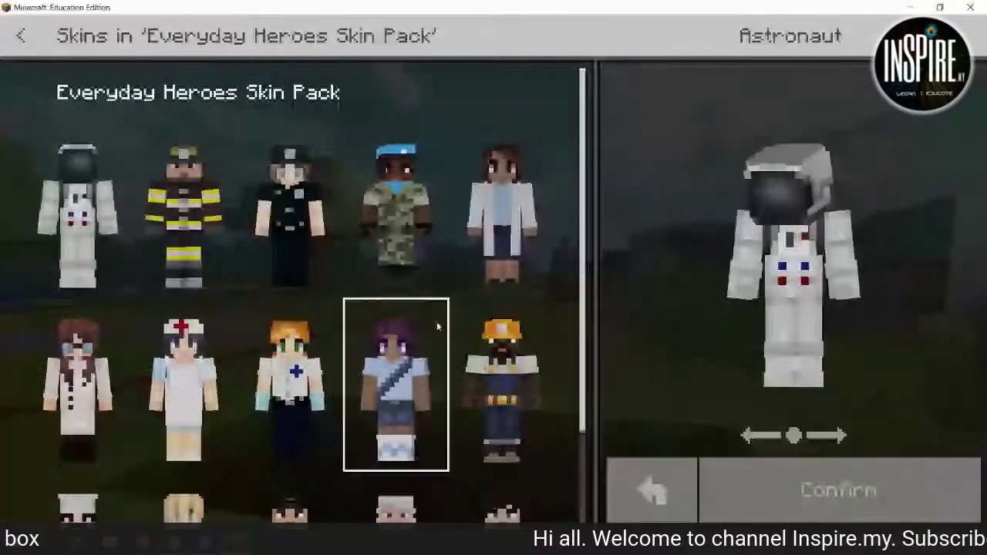
scroll(437, 321, "down", 3)
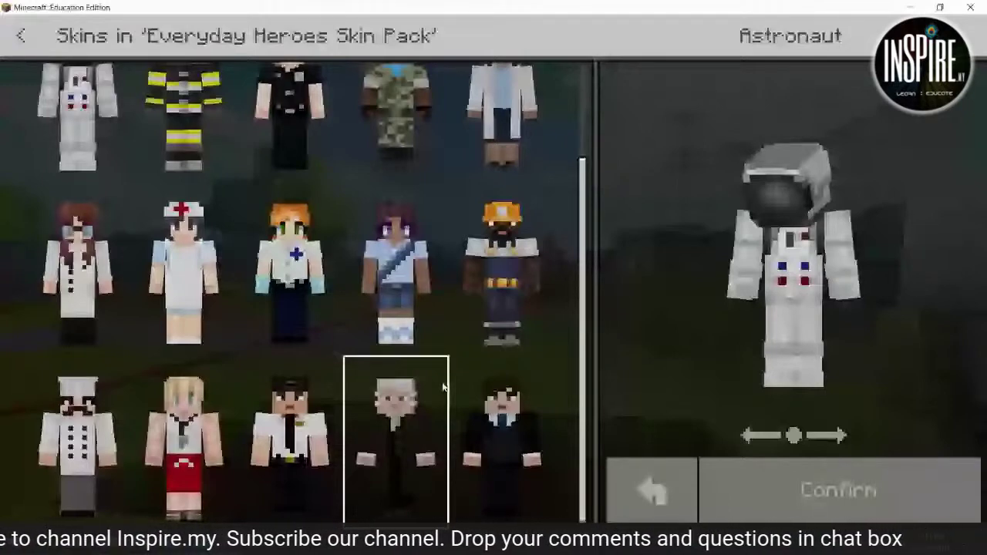
key("Escape")
key("Escape")
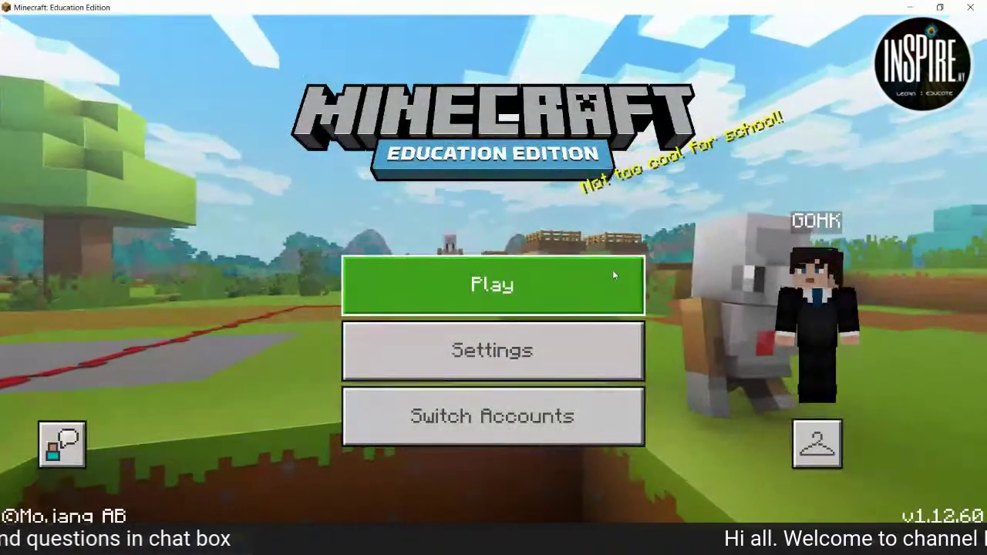
Choose Play on the main menu to reach the world options screen.
left_click(614, 274)
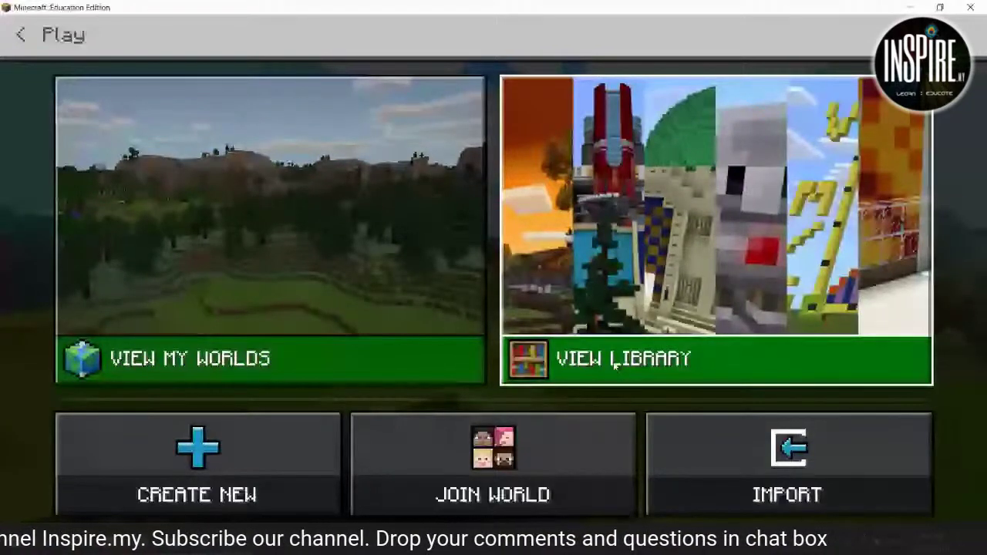
Open the Library, view the Lessons section, then open Biomes & Worlds.
left_click(614, 367)
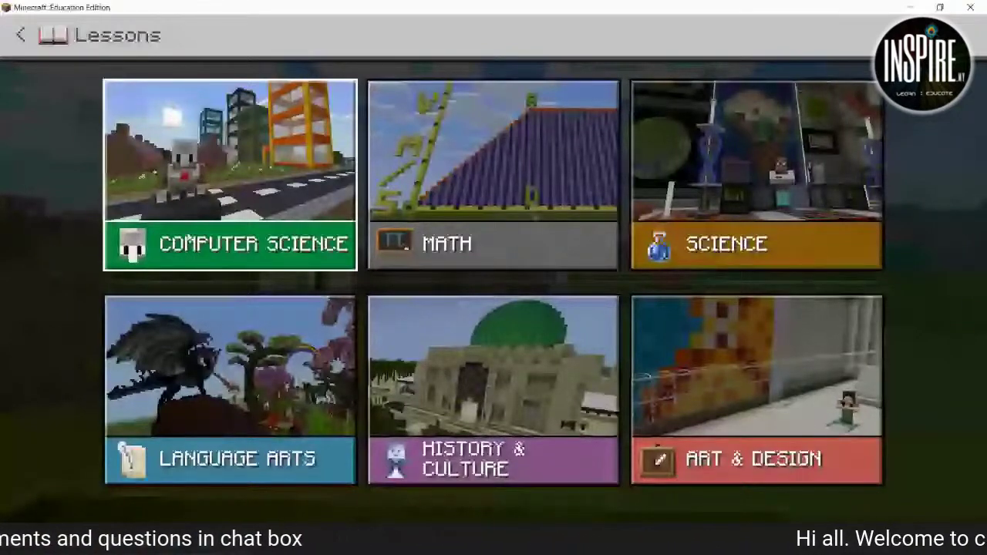
key("Escape")
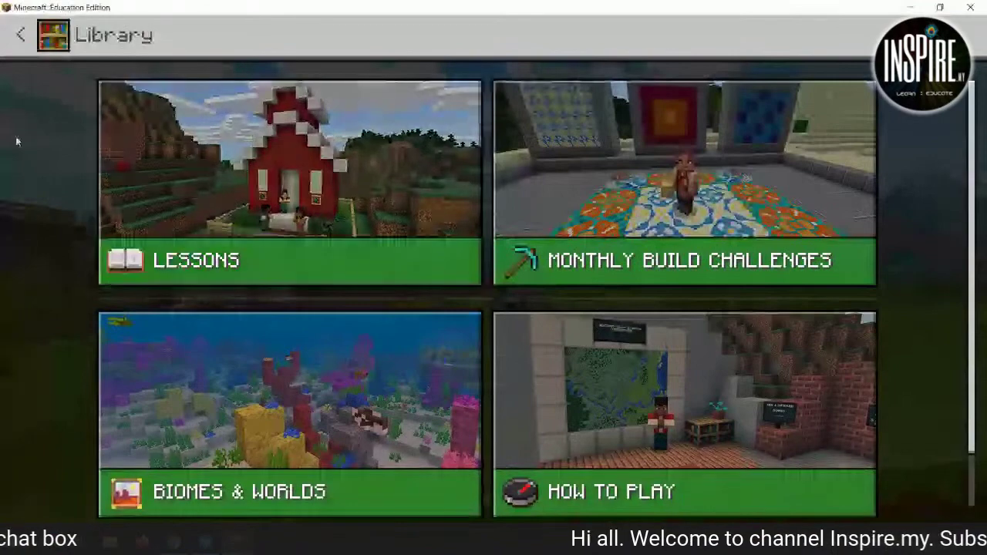
key("Right")
key("Down")
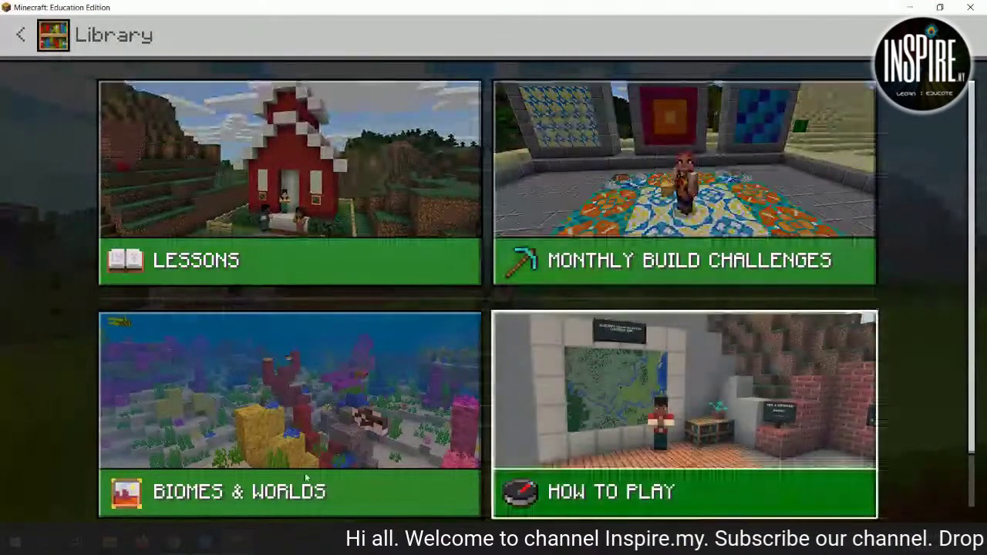
key("Left")
key("Return")
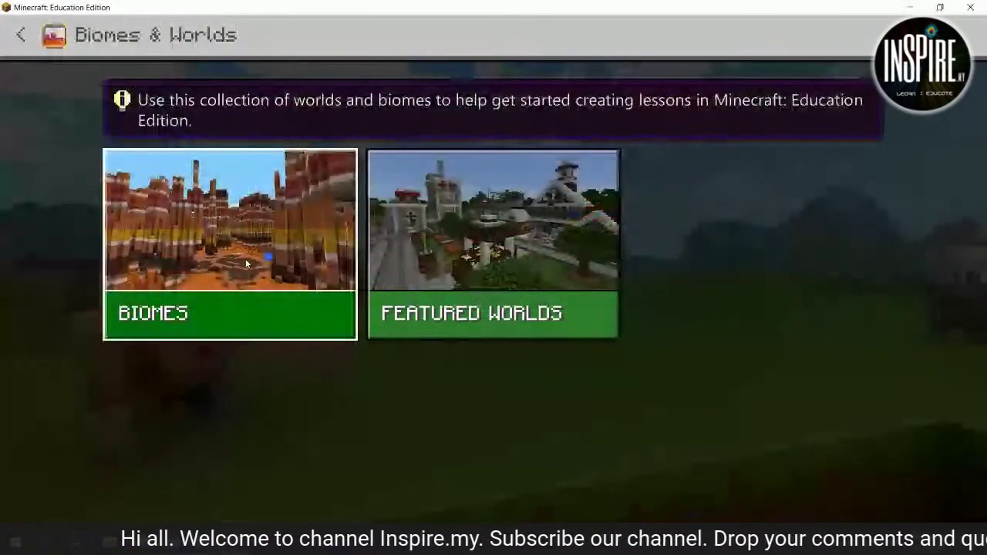
View the How to Play section, then return from the Library to the Play screen.
key("Right")
key("Escape")
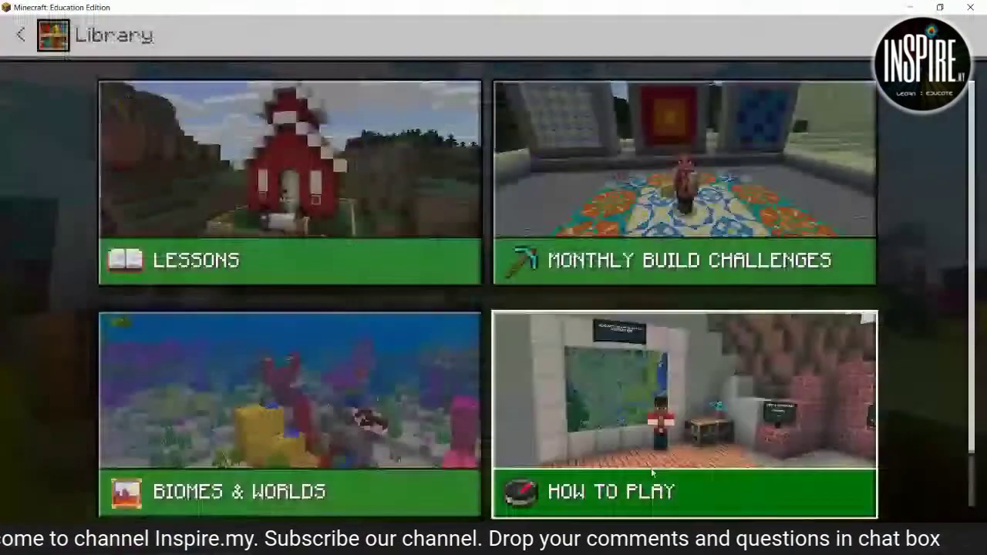
left_click(652, 474)
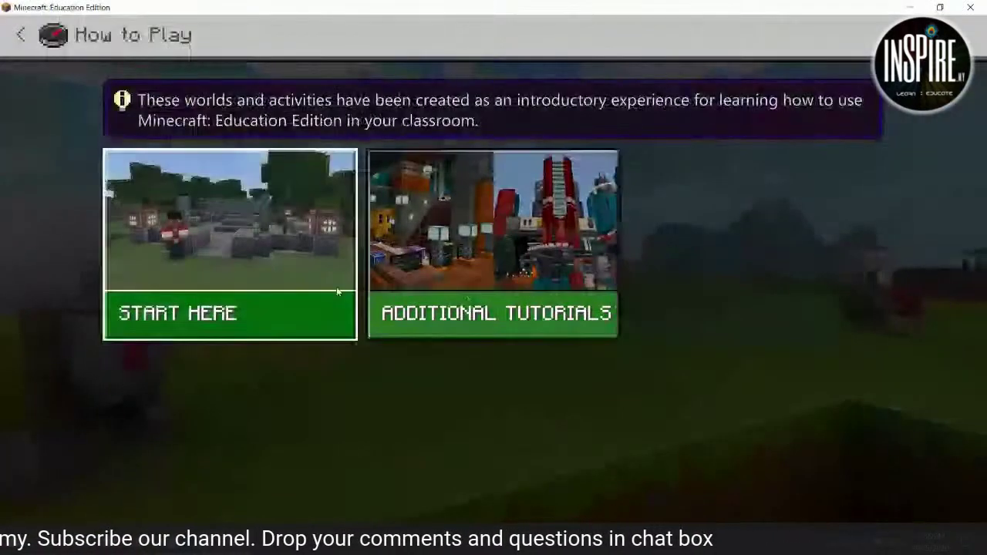
left_click(33, 48)
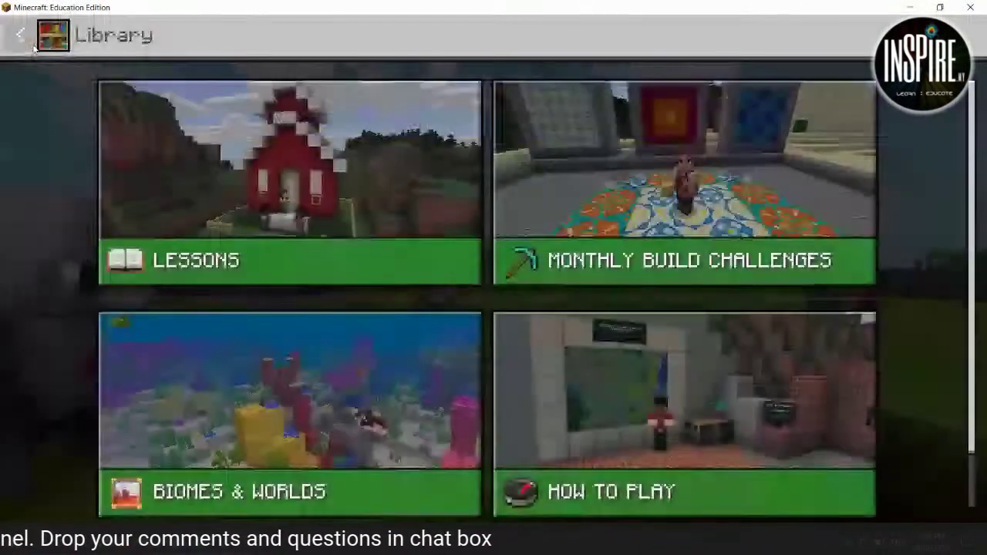
key("Escape")
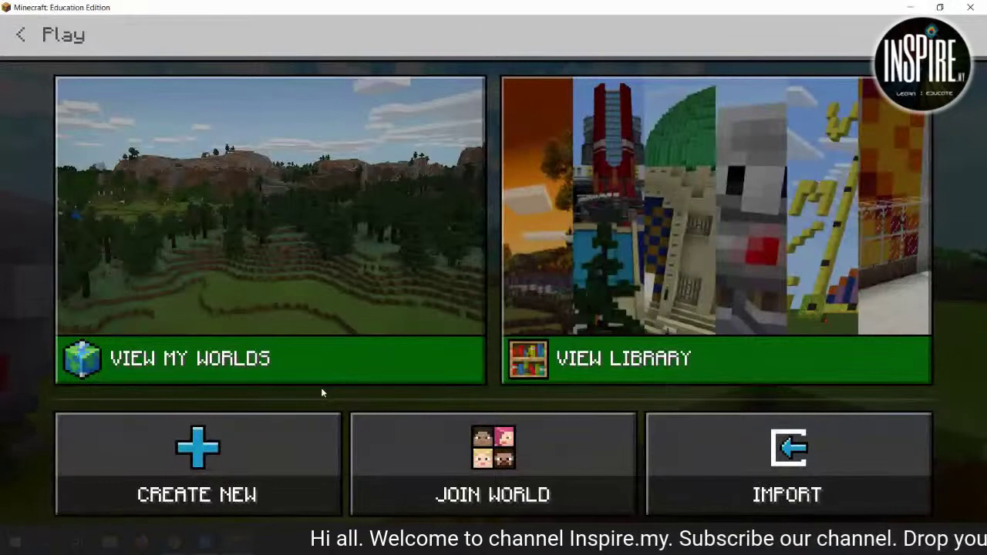
Open My Worlds, scroll through the saved worlds, and return to the Play screen.
left_click(297, 370)
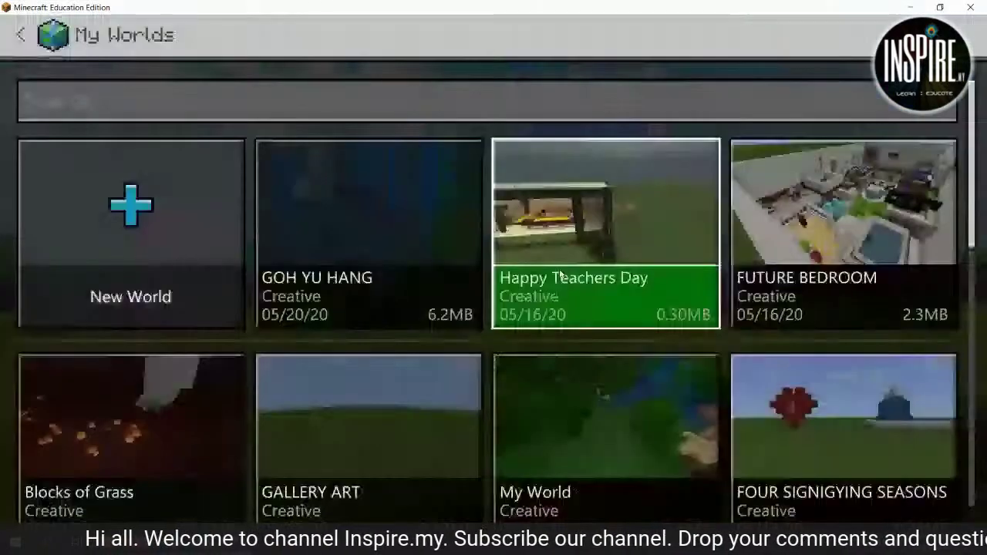
scroll(370, 254, "down", 1)
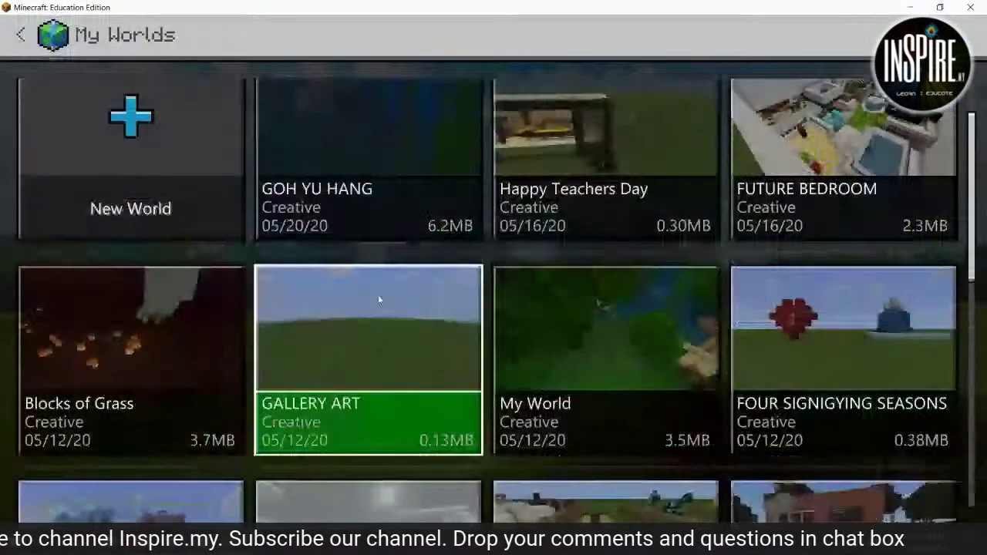
scroll(379, 298, "down", 1)
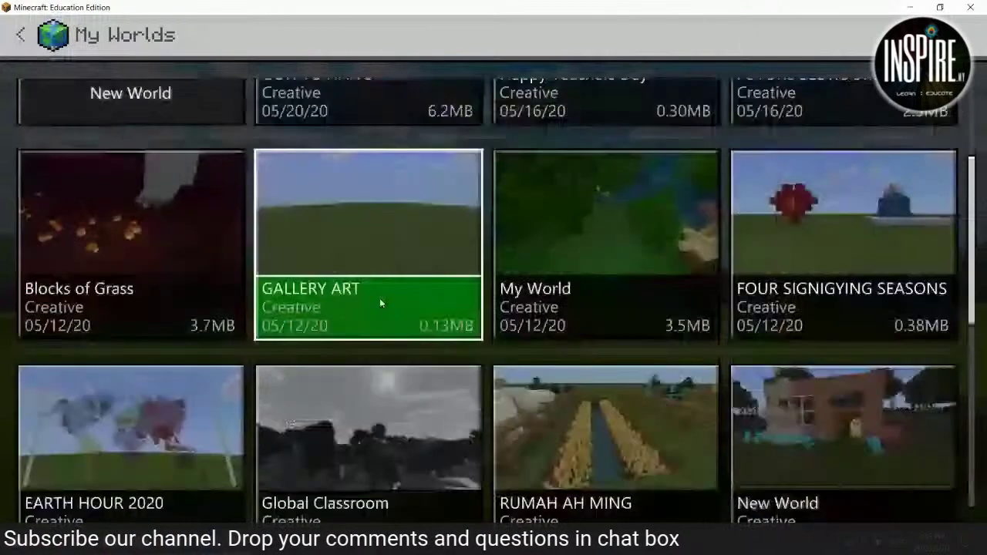
scroll(380, 303, "down", 2)
scroll(394, 362, "down", 2)
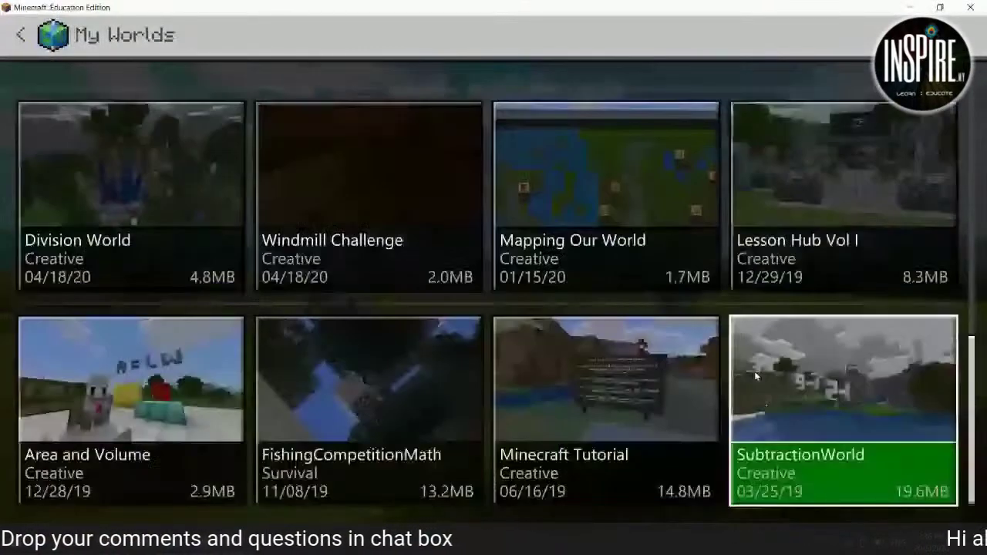
scroll(756, 376, "up", 3)
scroll(751, 376, "up", 3)
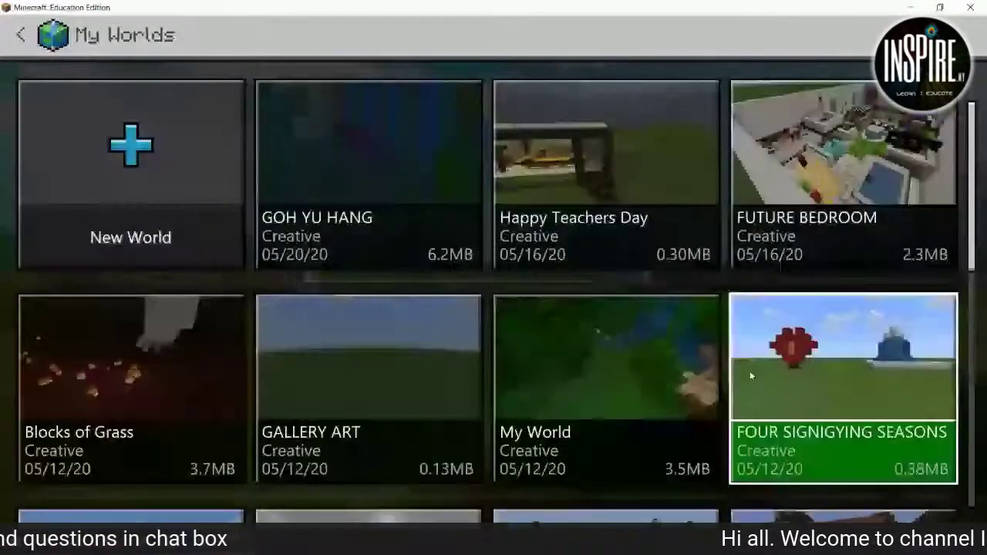
scroll(749, 371, "up", 1)
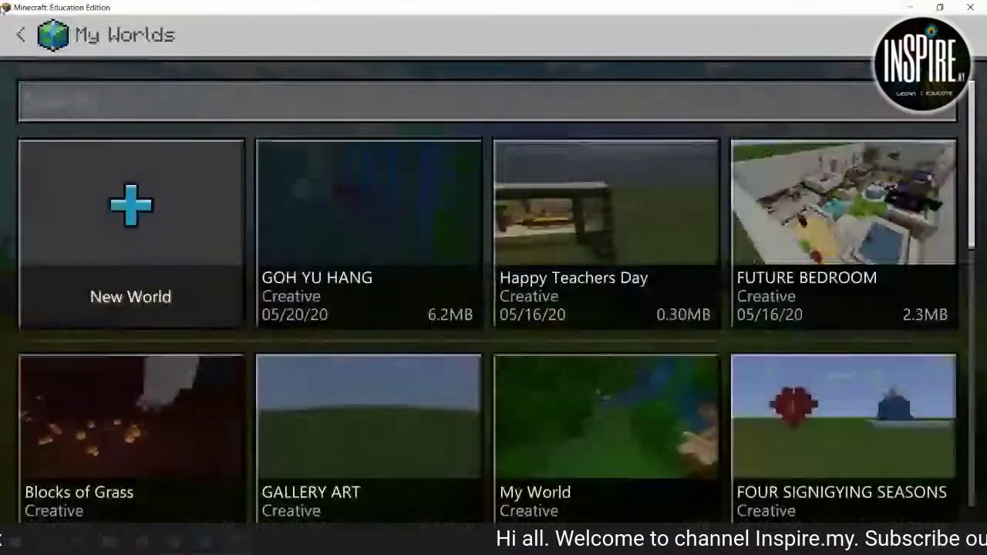
left_click(20, 34)
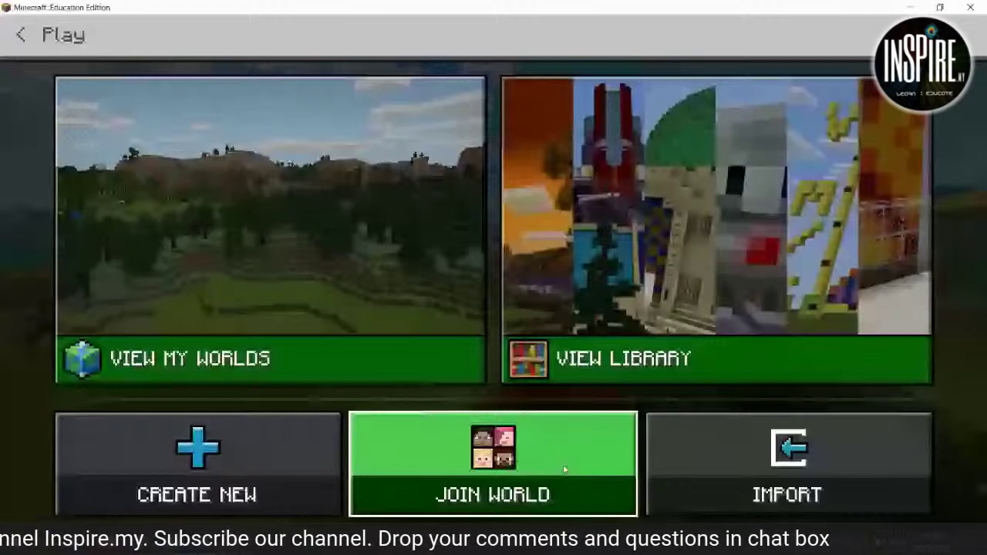
mouse_move(249, 461)
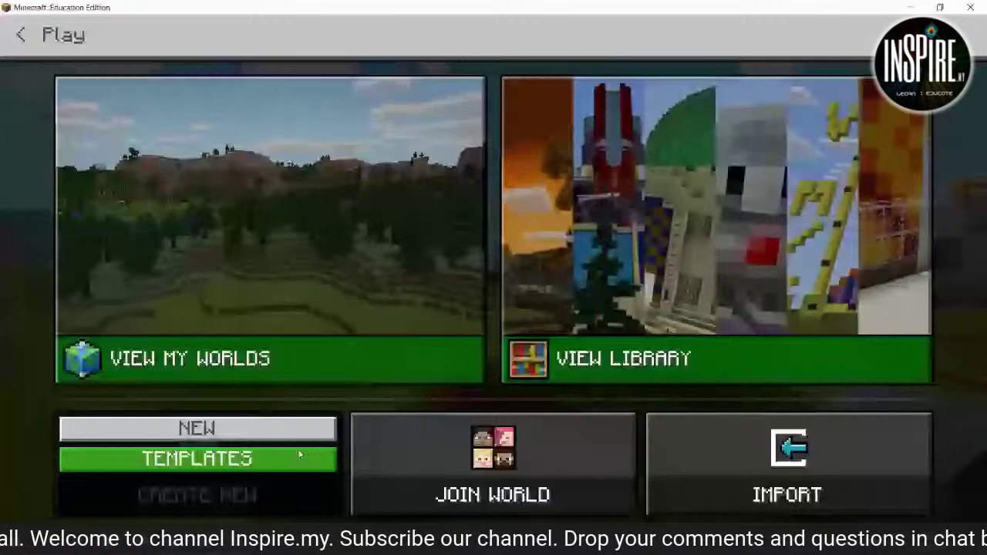
Start a new world named #BEUNIQUE and open the Default Game Mode choices.
left_click(300, 456)
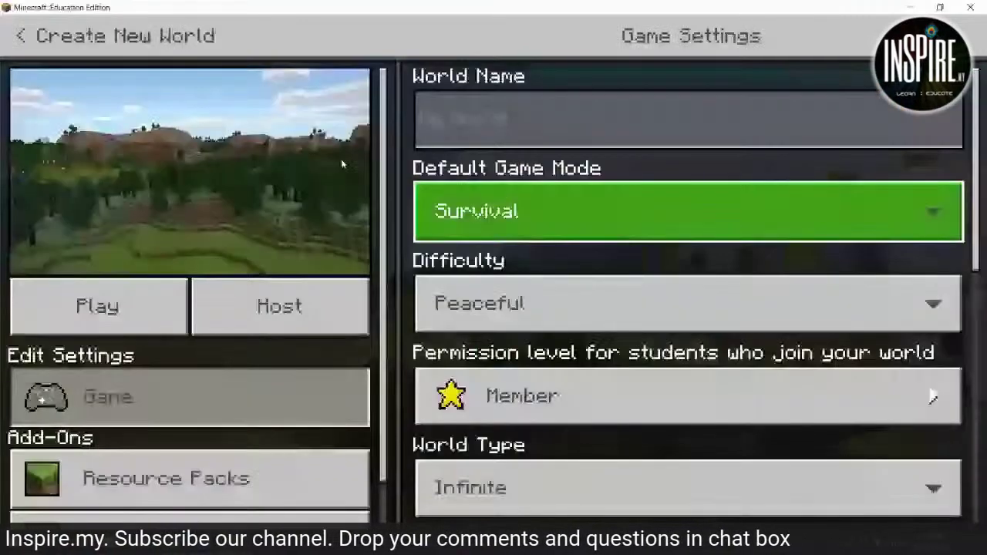
left_click(535, 131)
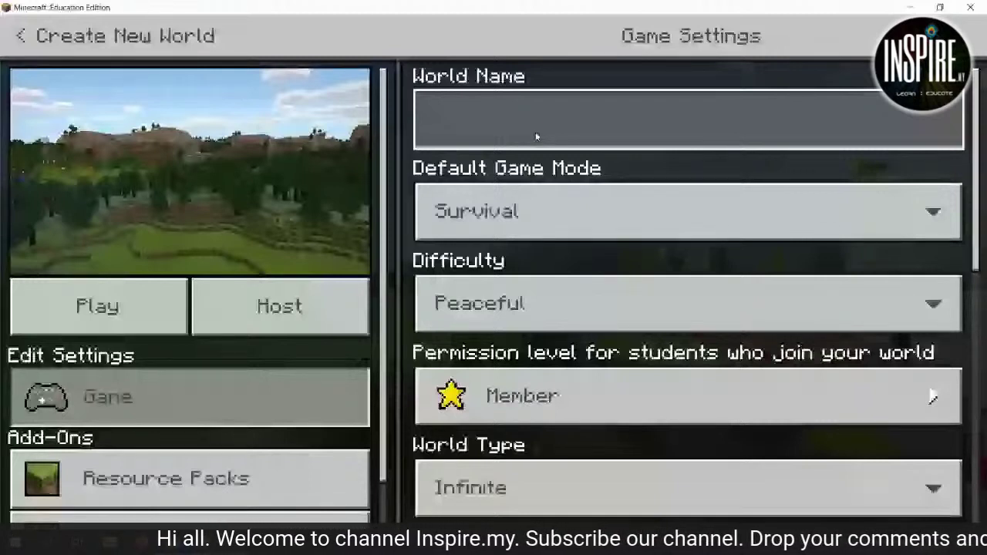
type("#BEUNIE")
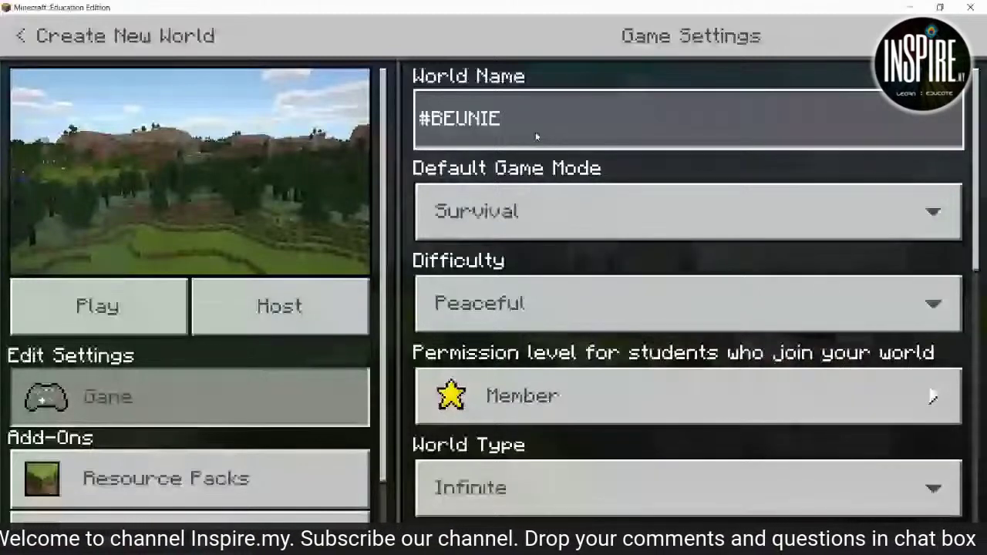
key("BackSpace")
type("QUE")
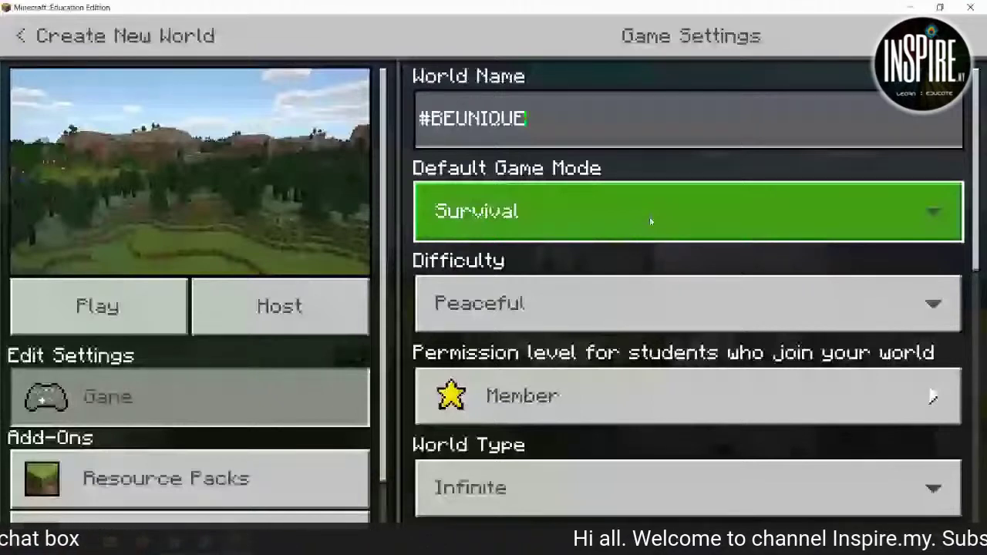
left_click(649, 221)
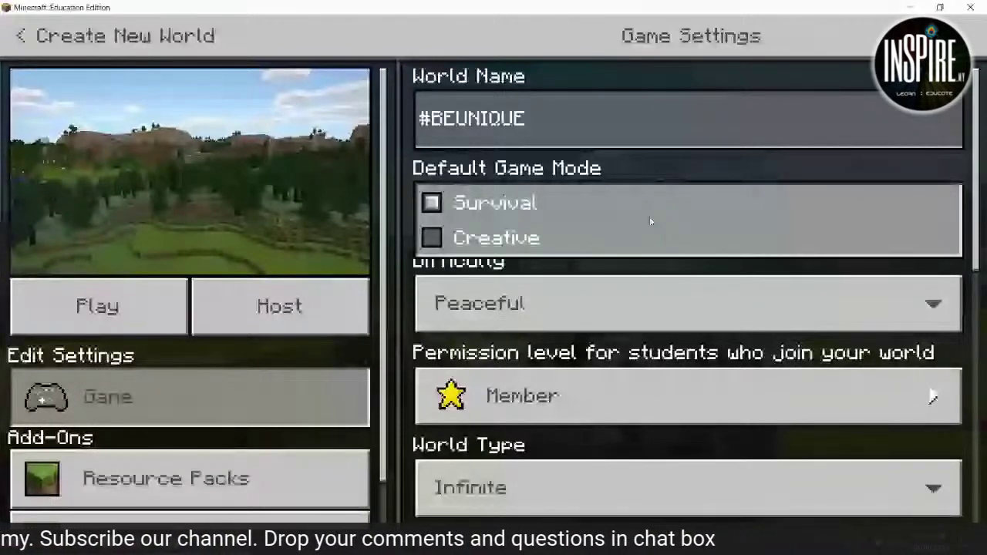
Set Creative game mode, keep Peaceful difficulty, and choose the Flat world type.
left_click(649, 221)
left_click(589, 307)
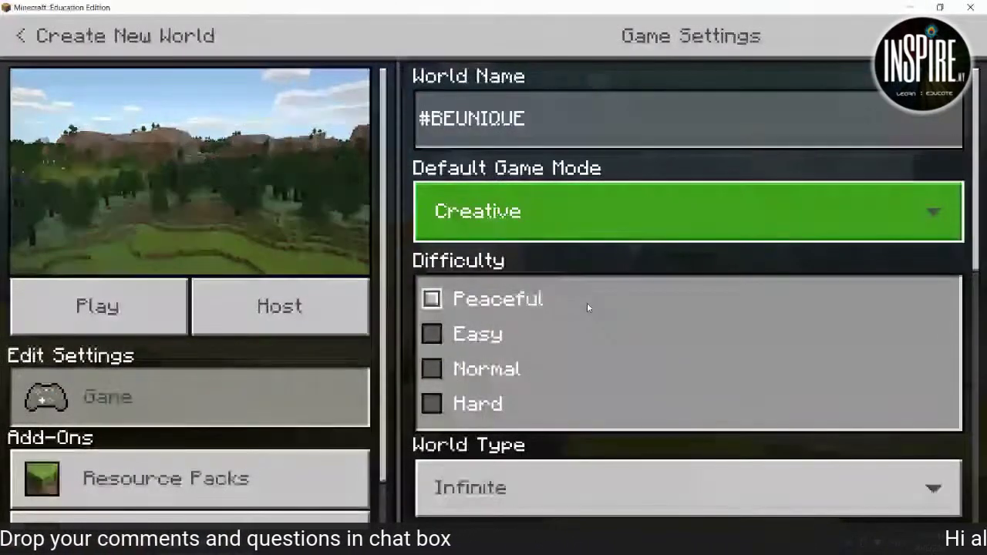
left_click(588, 303)
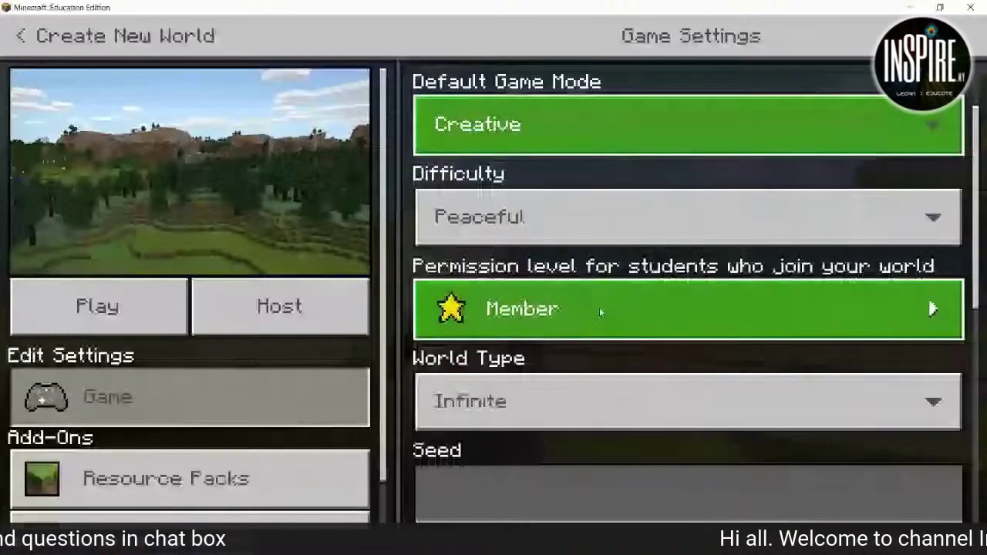
scroll(599, 311, "down", 2)
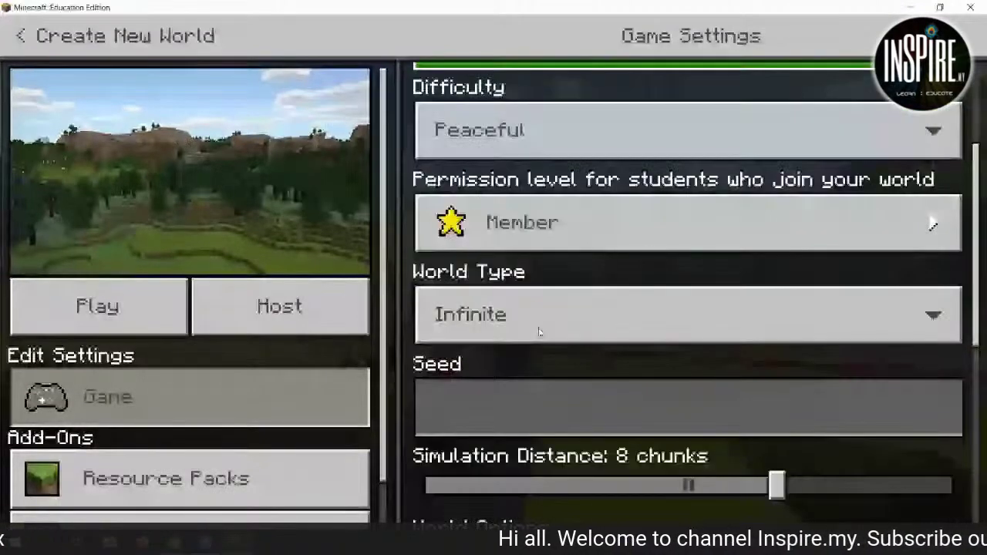
left_click(540, 331)
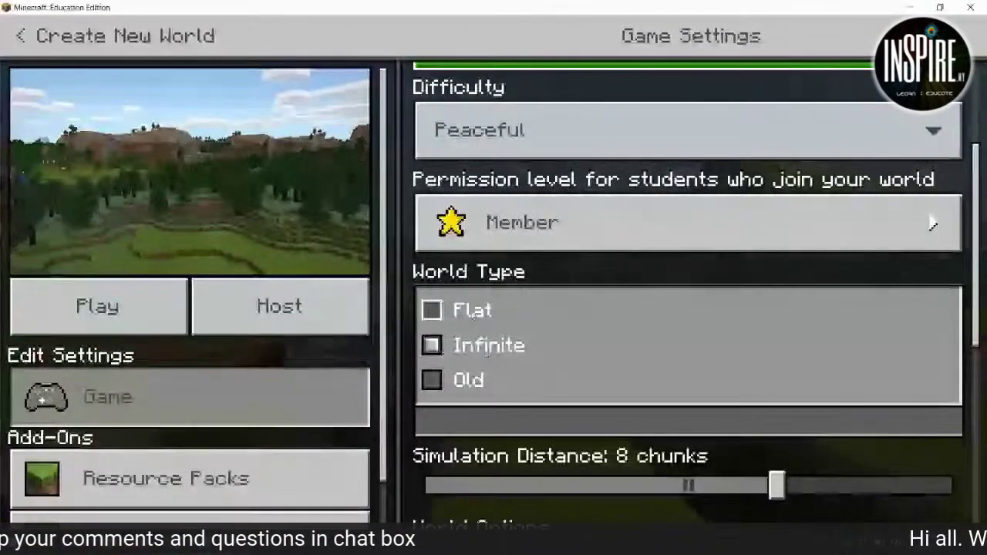
left_click(428, 310)
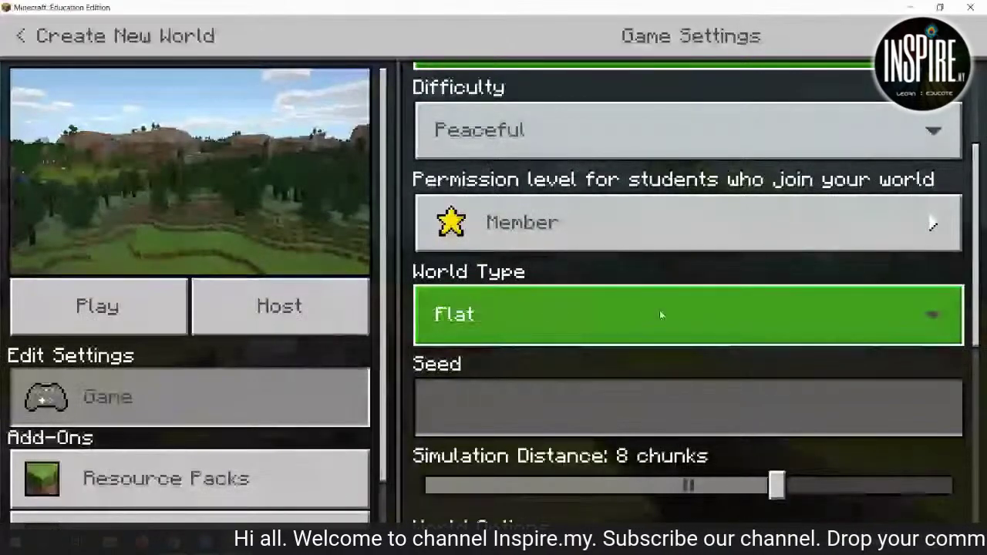
scroll(660, 313, "down", 1)
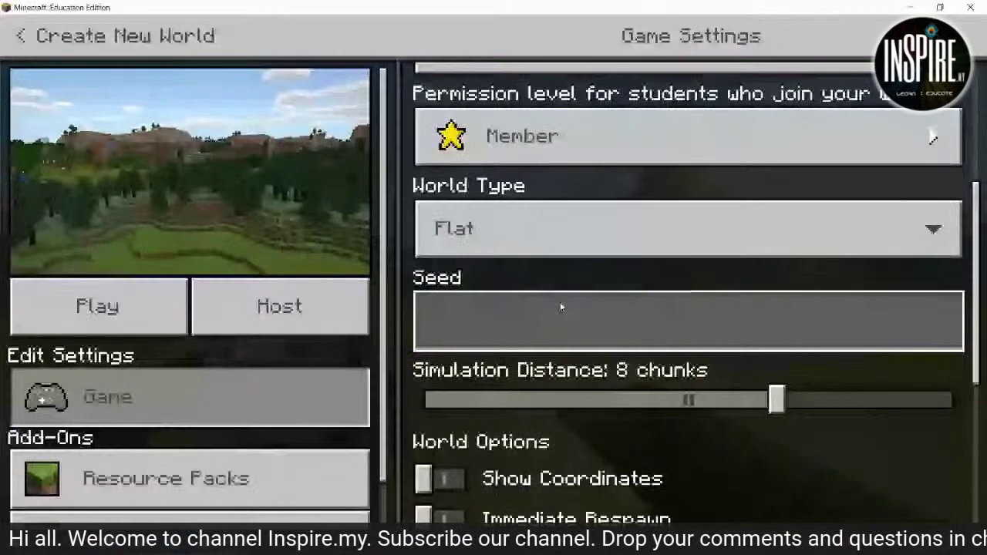
Toggle Immediate Respawn and Show Coordinates on and off, leaving both off.
scroll(560, 304, "down", 2)
left_click(528, 310)
left_click(528, 312)
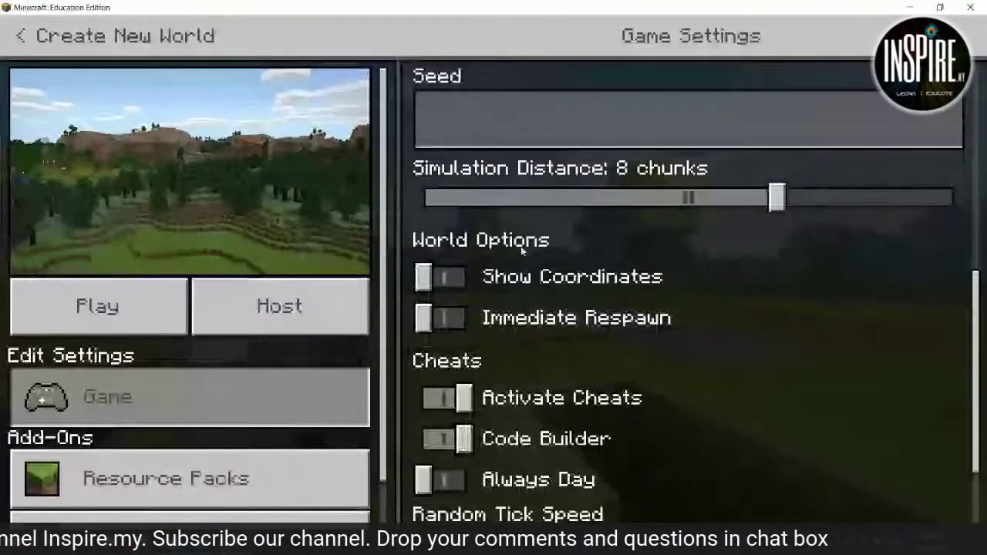
left_click(621, 280)
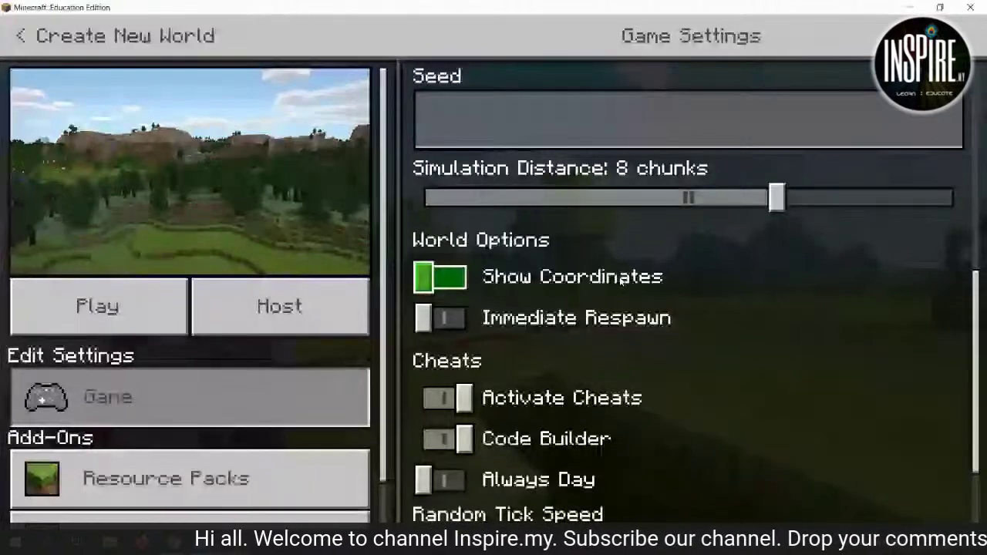
left_click(623, 279)
left_click(579, 317)
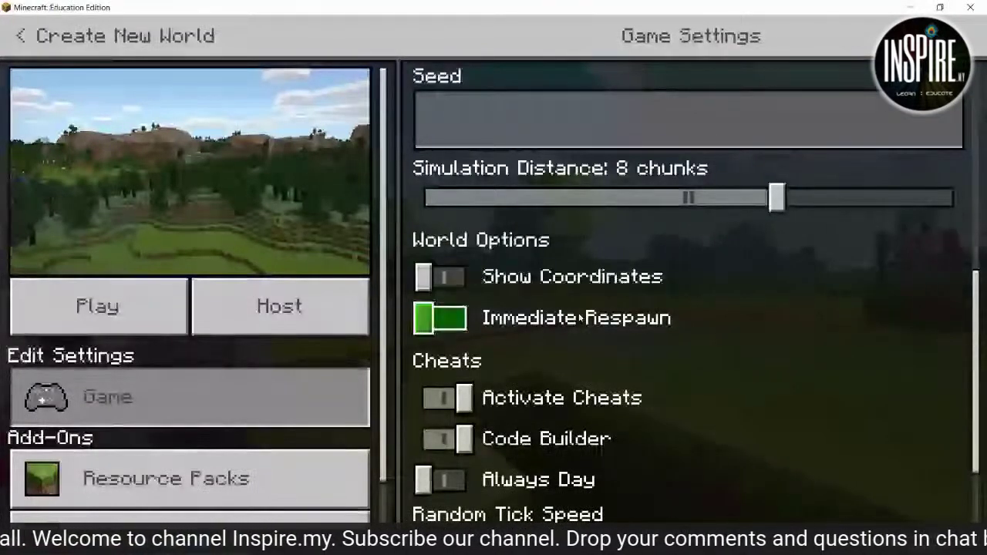
left_click(579, 317)
left_click(454, 280)
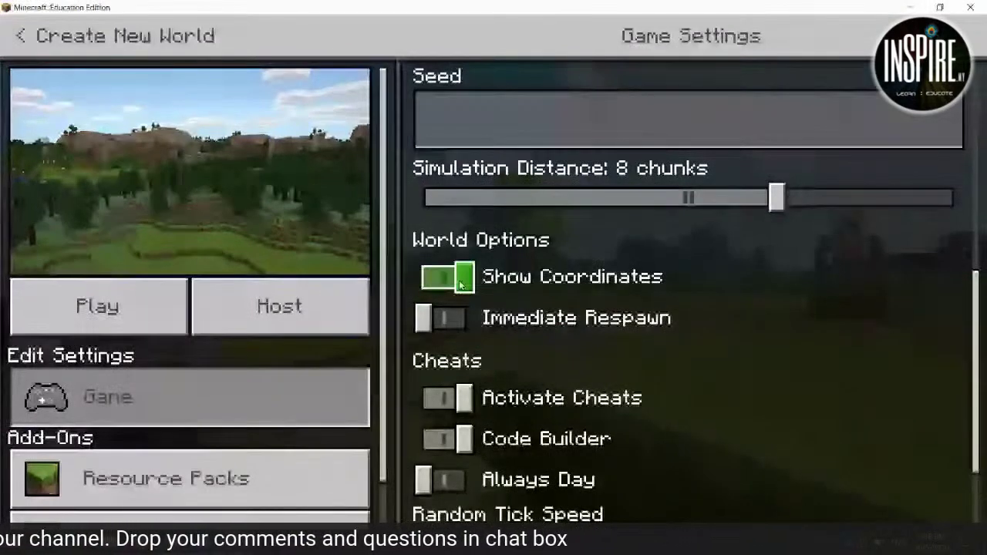
left_click(460, 284)
Turn on Code Builder, toggle Always Day on and off, and enable Activate Cheats.
scroll(539, 309, "down", 1)
left_click(447, 311)
left_click(447, 310)
left_click(563, 355)
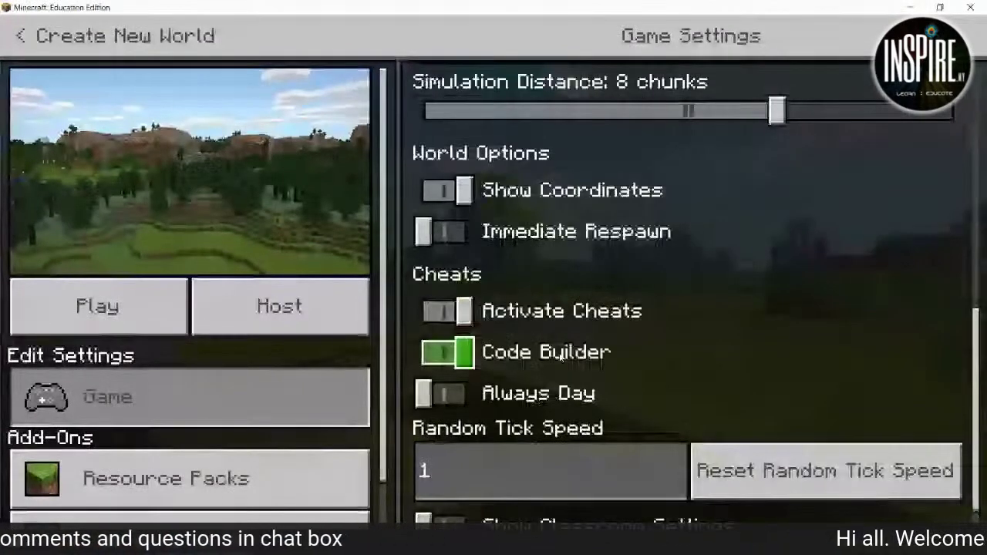
left_click(558, 397)
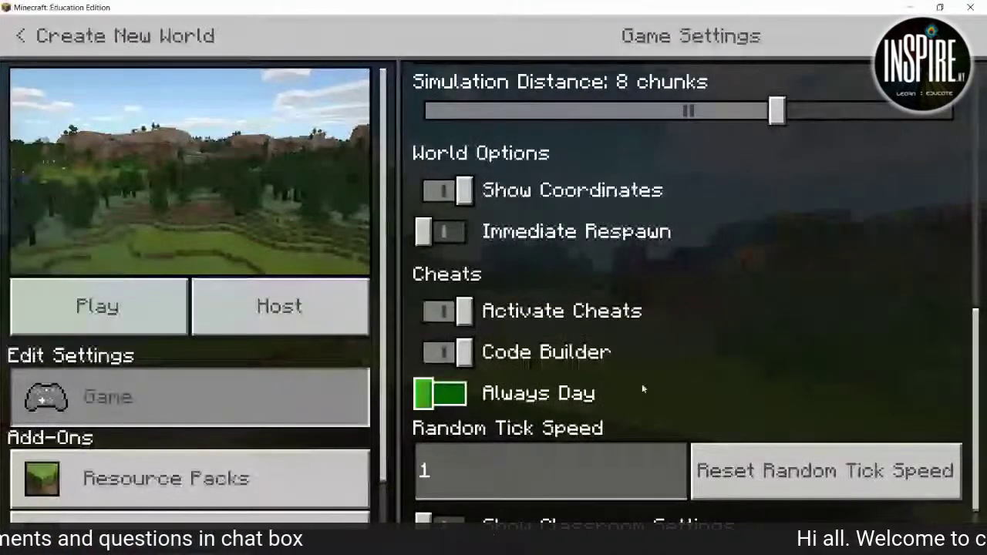
left_click(440, 395)
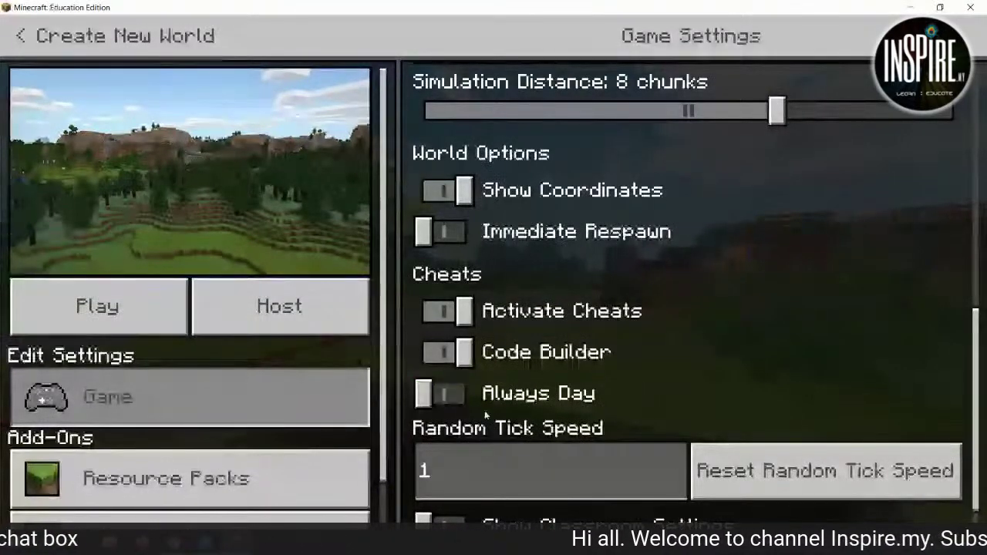
left_click(448, 311)
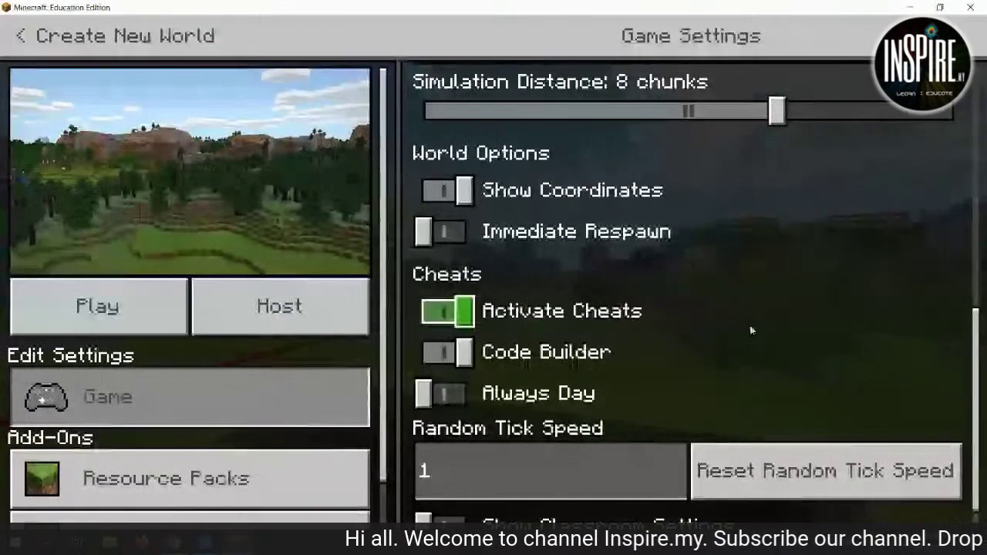